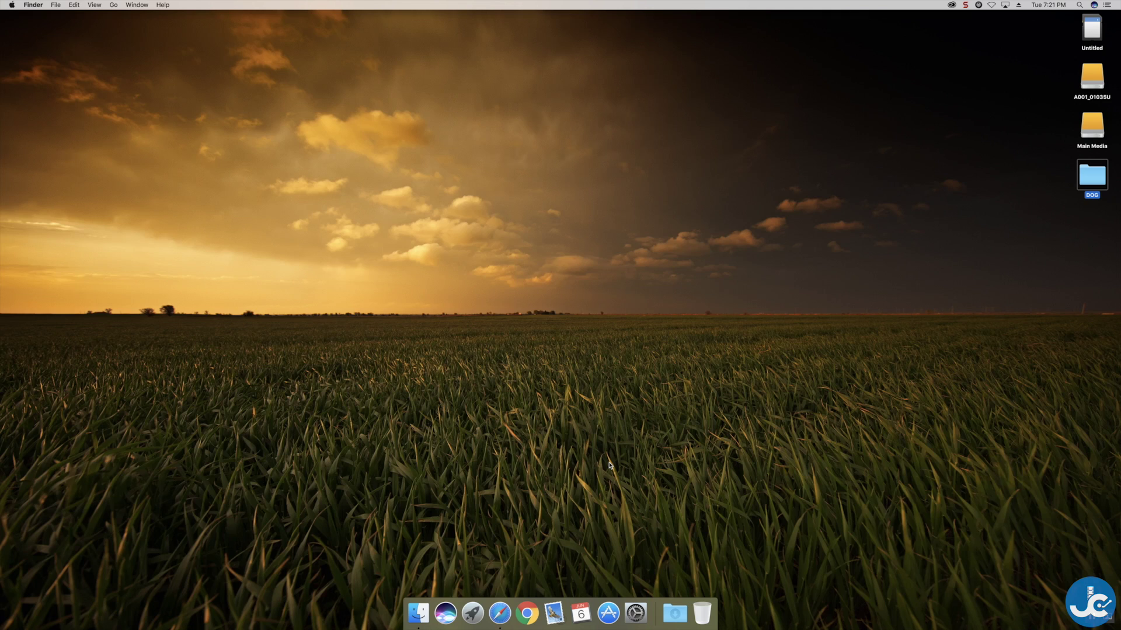
- Launch Kyno and open the DOG folder's first clip, C4K_20170514_152704.mp4, in the viewer
left_click(473, 613)
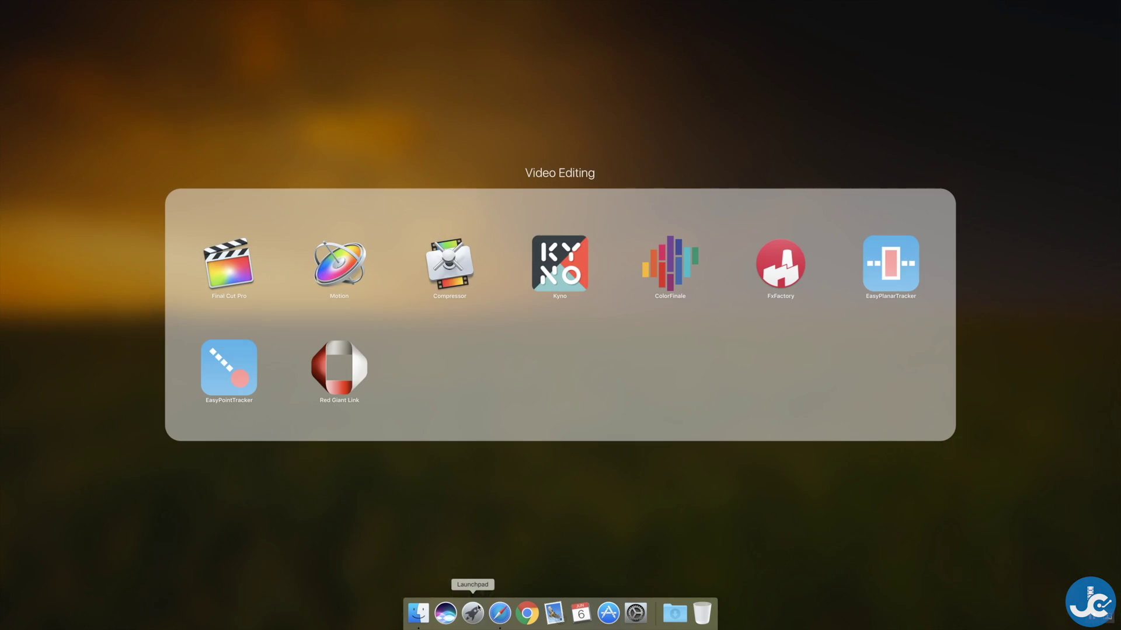
left_click(577, 275)
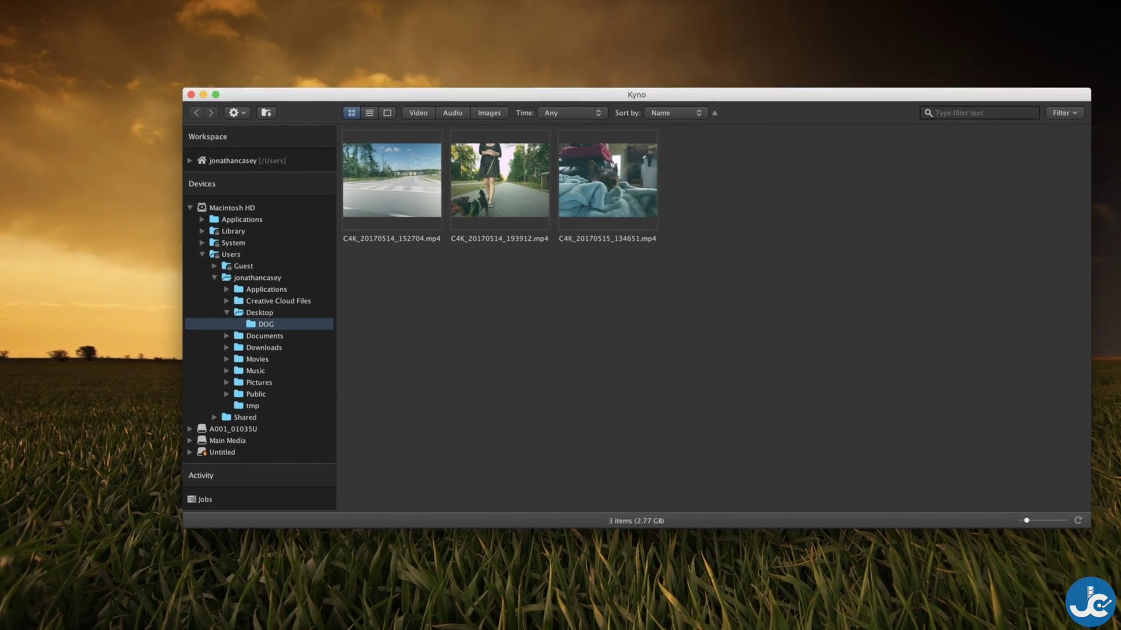
left_click(372, 203)
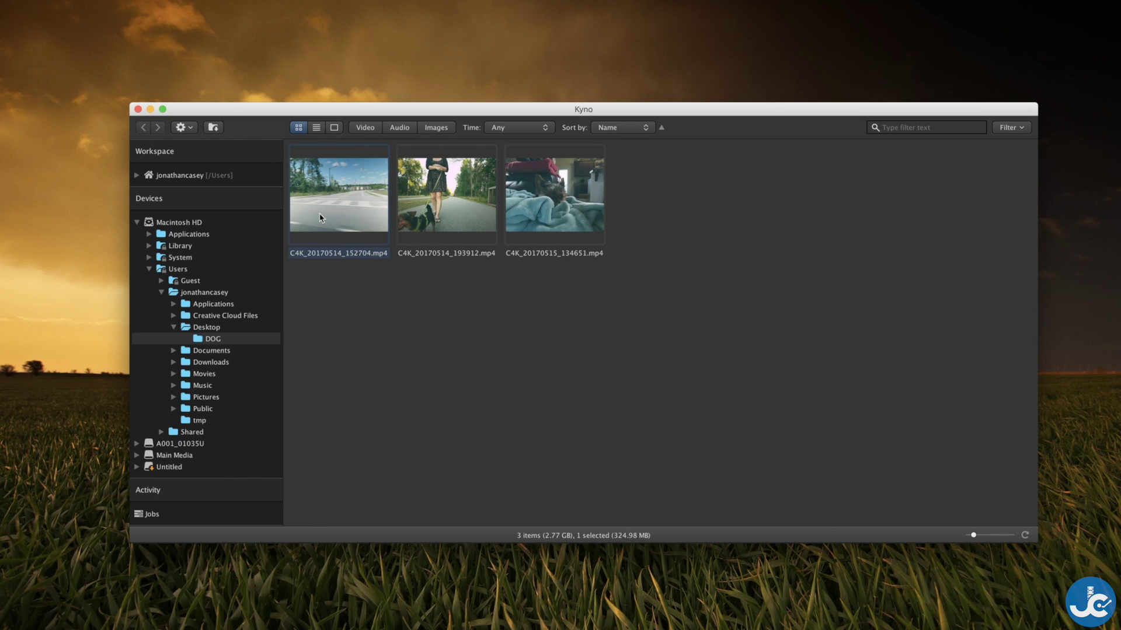
double_click(346, 217)
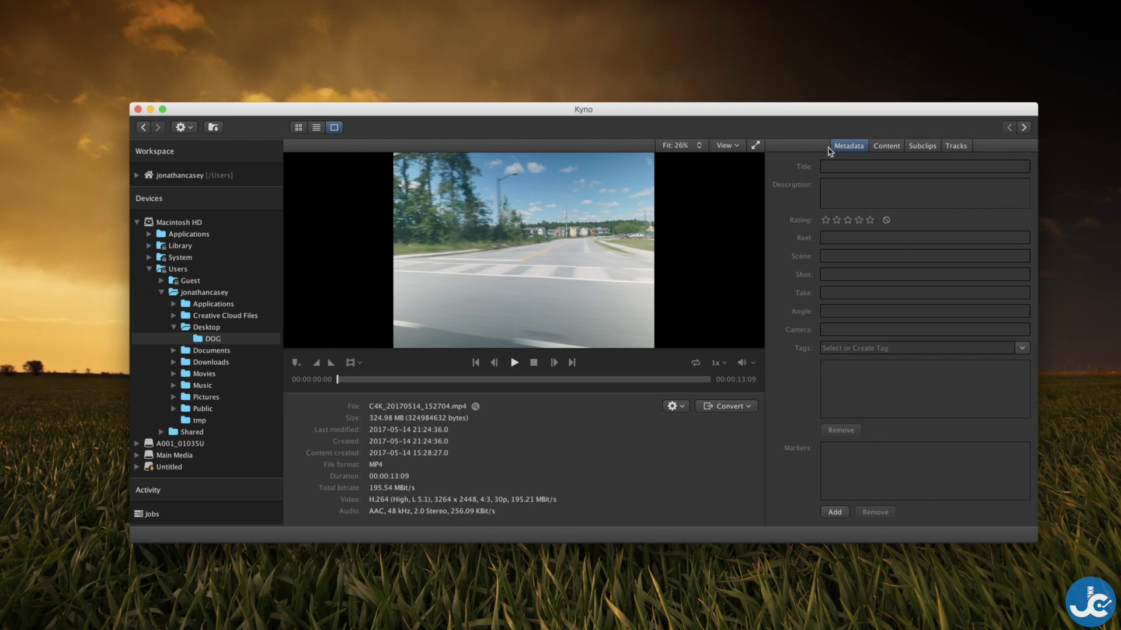
- Browse the clip's content thumbnails and subclips, then view its H.264 video and AAC audio tracks
left_click(886, 147)
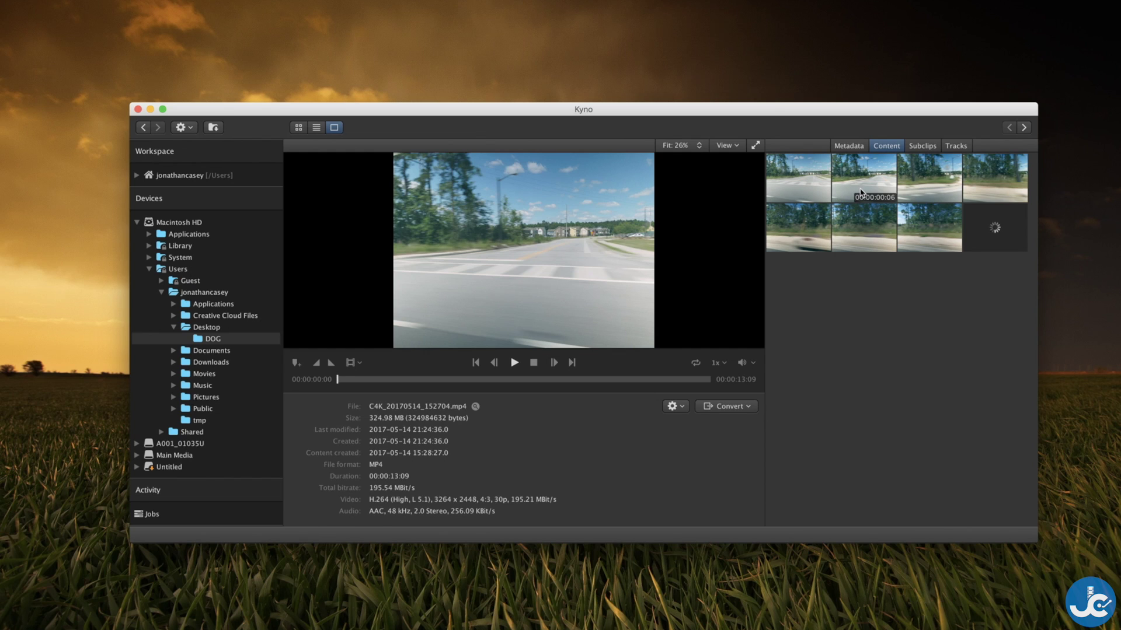
left_click(861, 193)
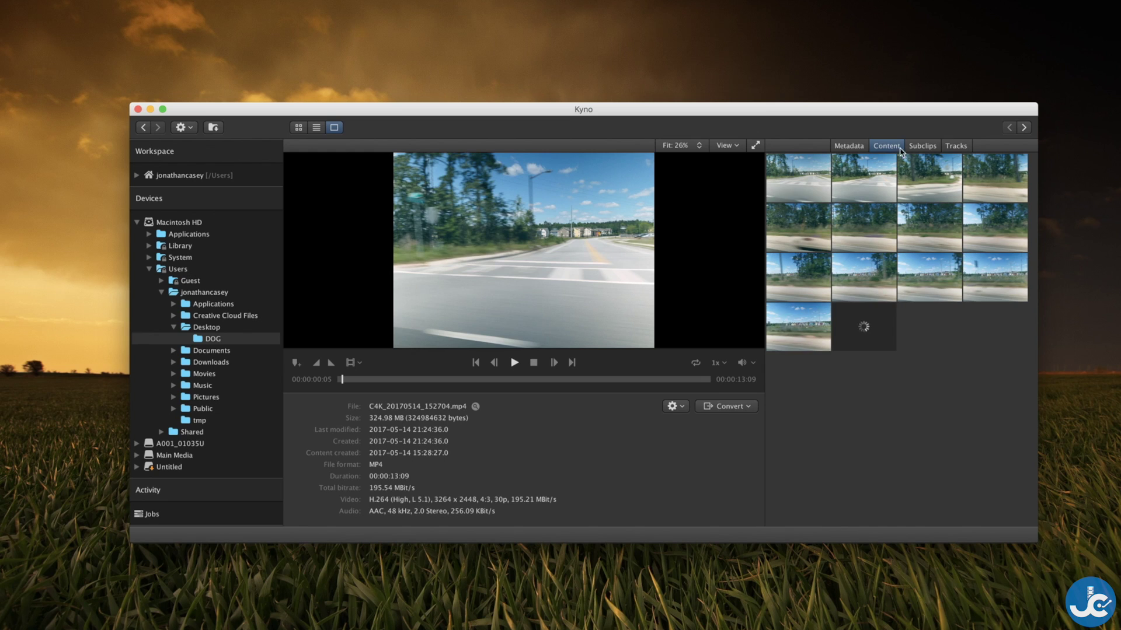
left_click(920, 147)
left_click(958, 147)
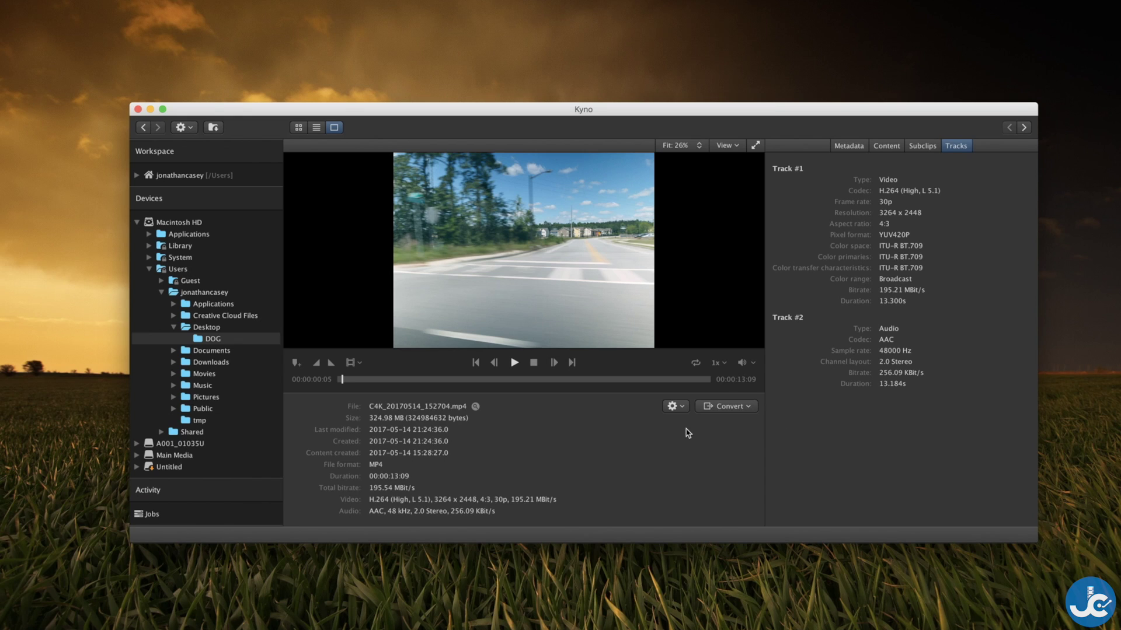
left_click(677, 407)
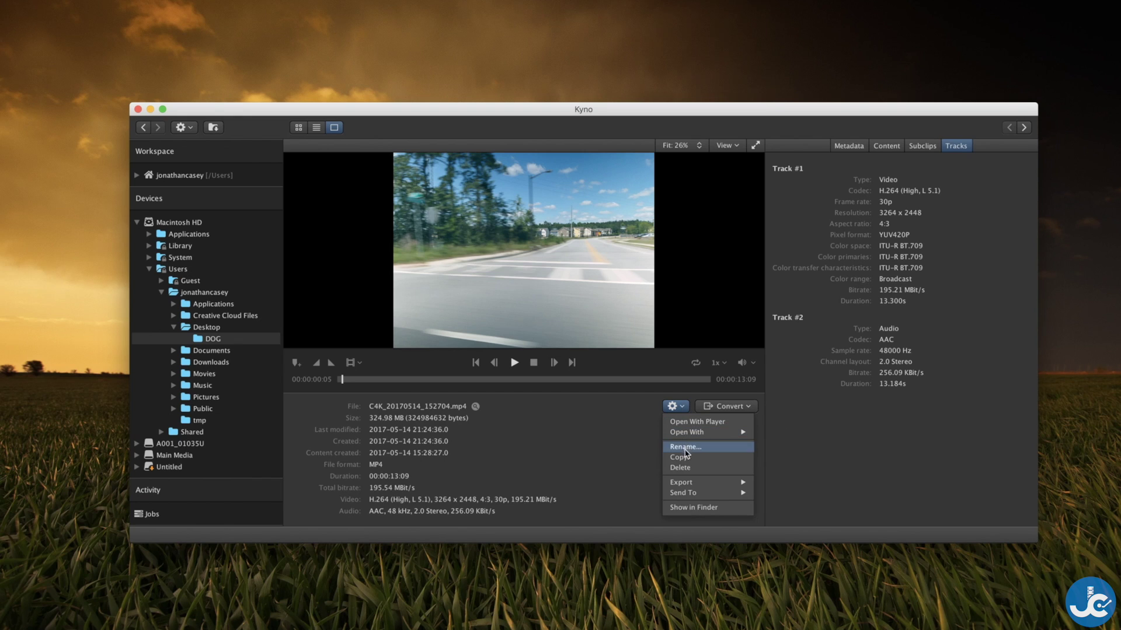
- Look over the clip's action menu, including Export and its Subclips submenu, then close it
mouse_move(688, 485)
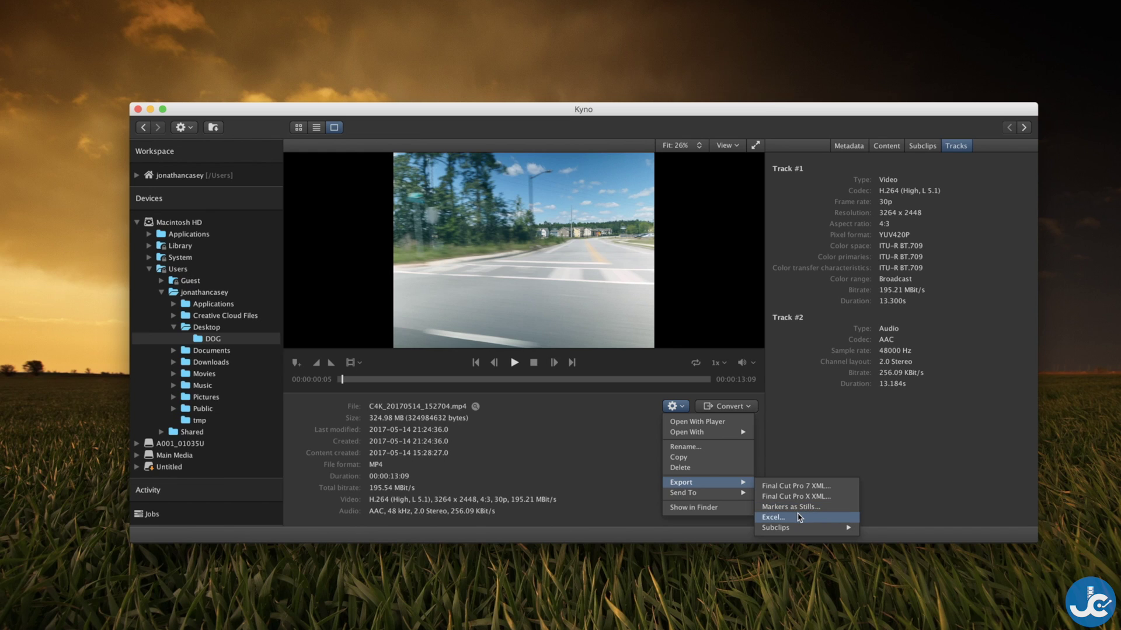
mouse_move(799, 528)
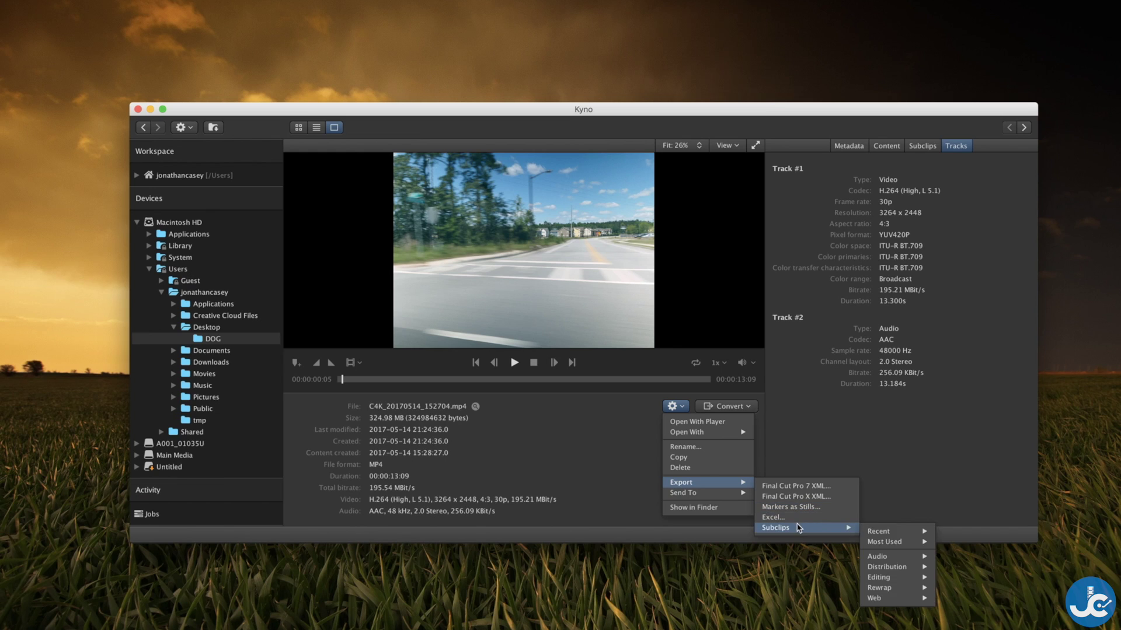
left_click(624, 441)
- Convert the clip with the Editing > ProRes 422 preset
left_click(748, 406)
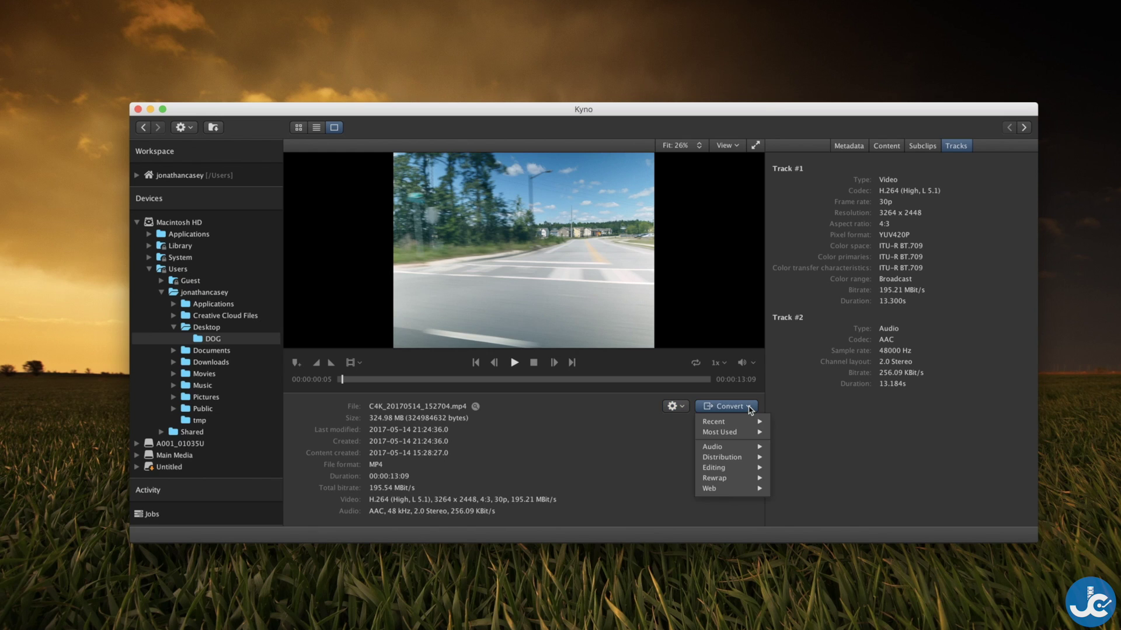
mouse_move(734, 467)
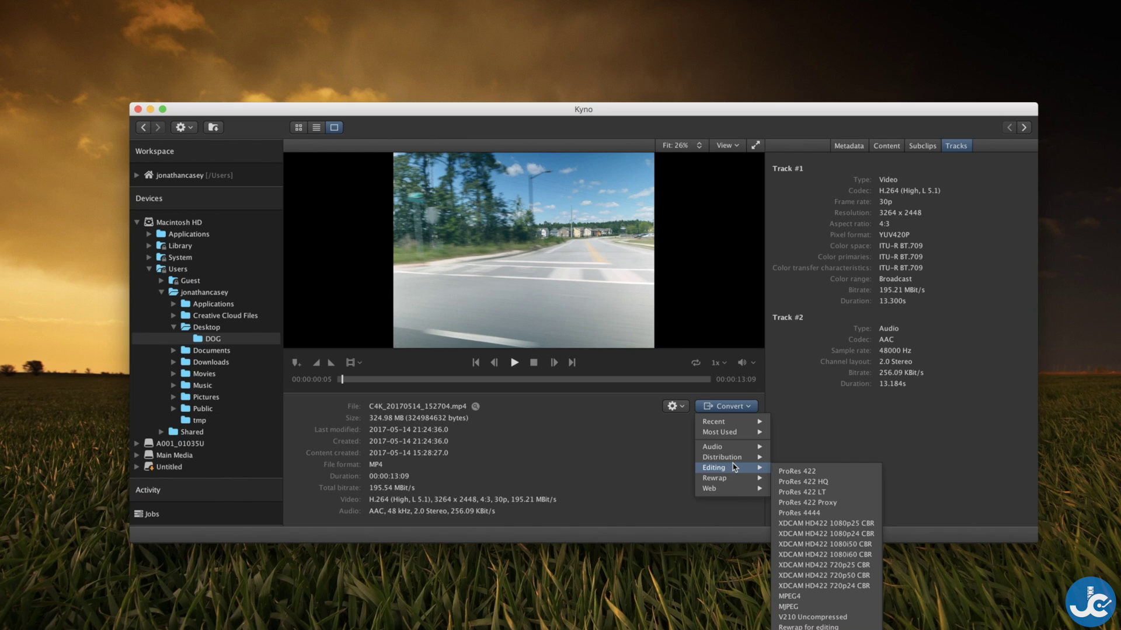
left_click(795, 472)
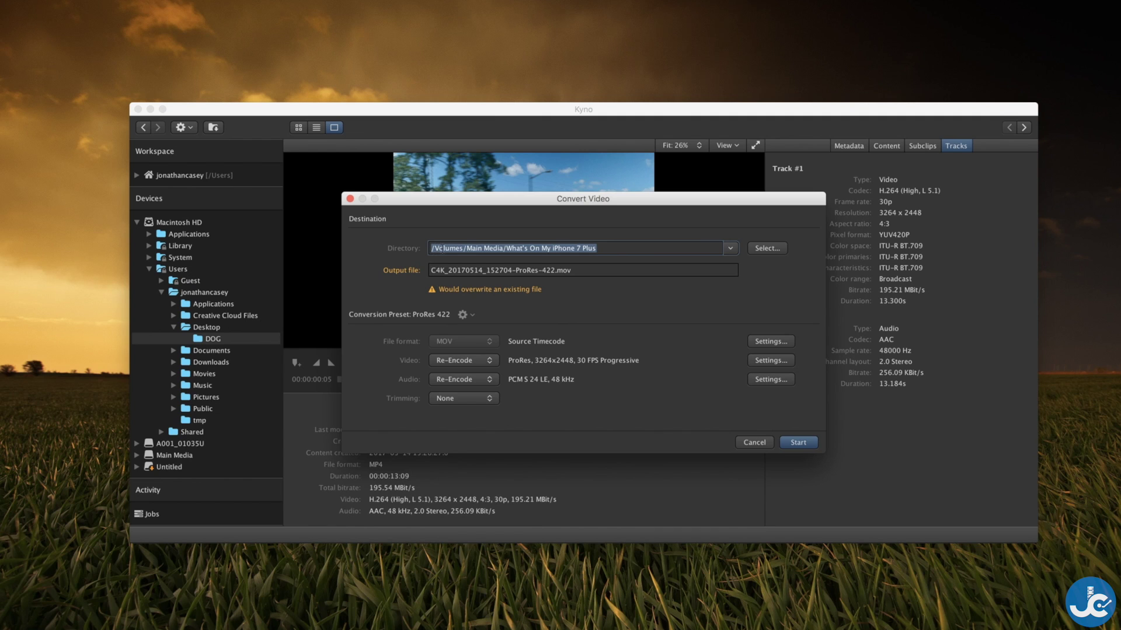
- Choose the Desktop as the conversion's destination folder
left_click(774, 248)
left_click(416, 167)
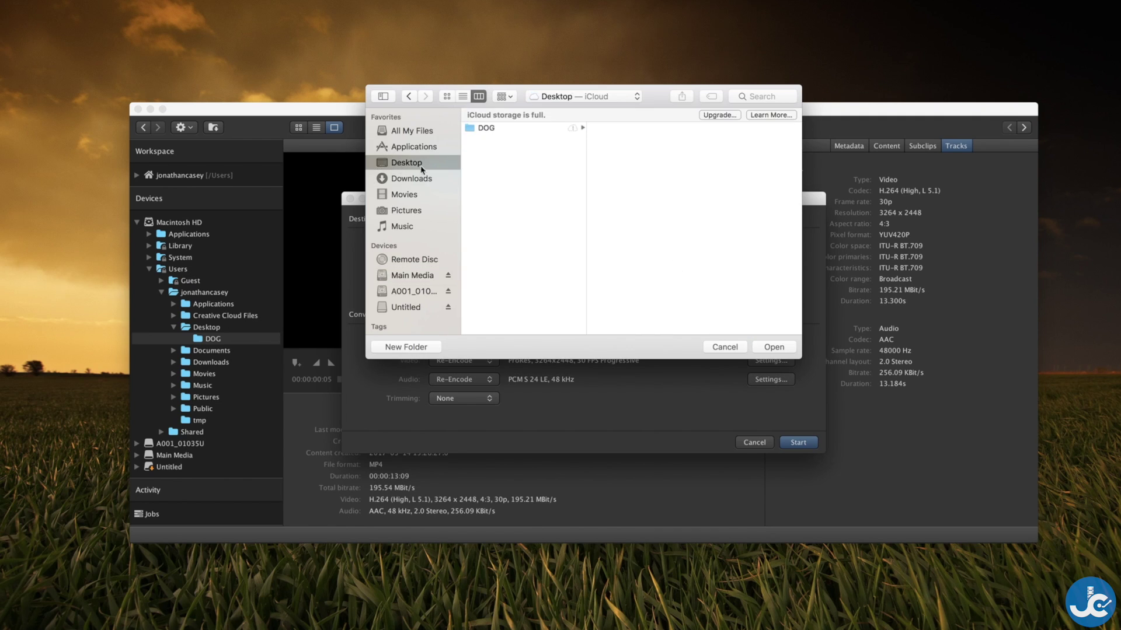
left_click(782, 349)
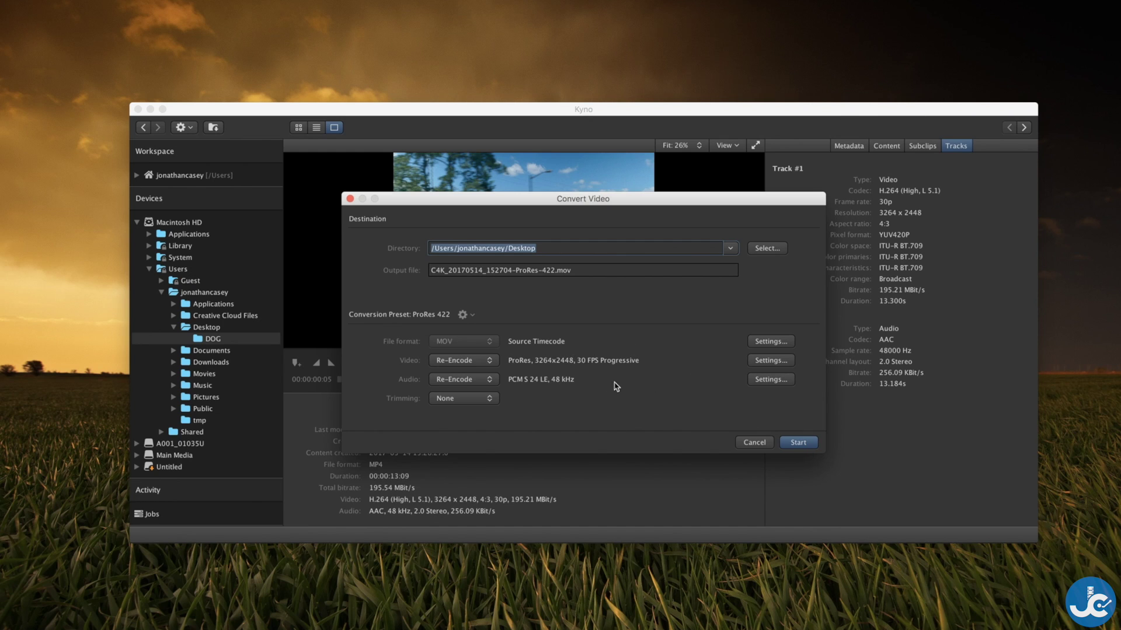
left_click(789, 361)
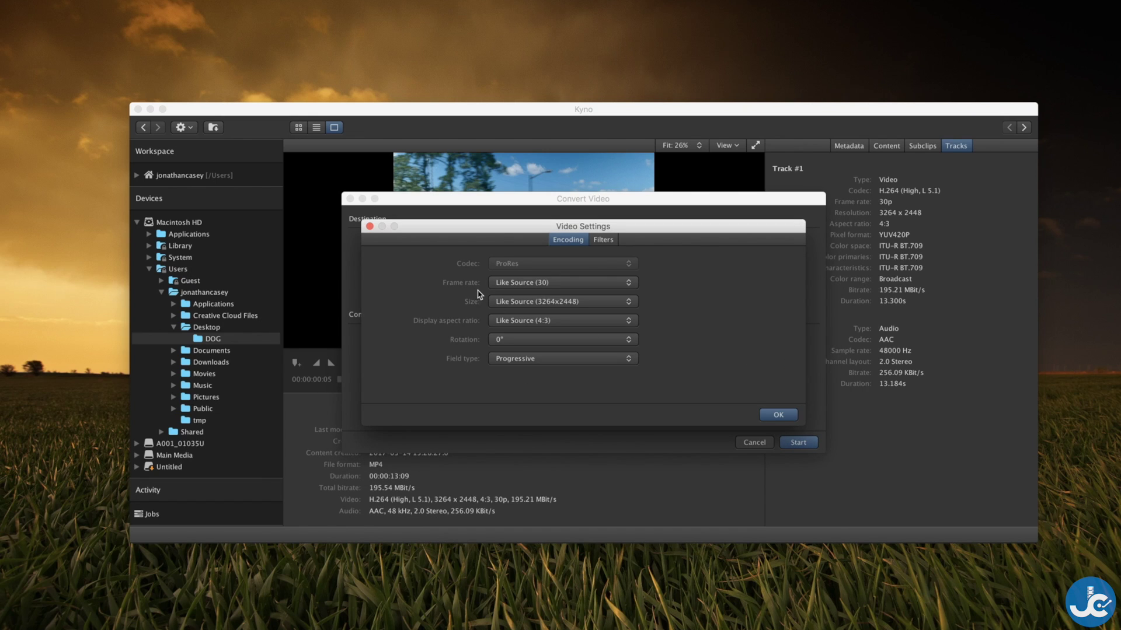
- Keep the source frame rate, set size to Full HD Anamorphic 1440x1080, and use a custom 7:3 aspect
left_click(572, 285)
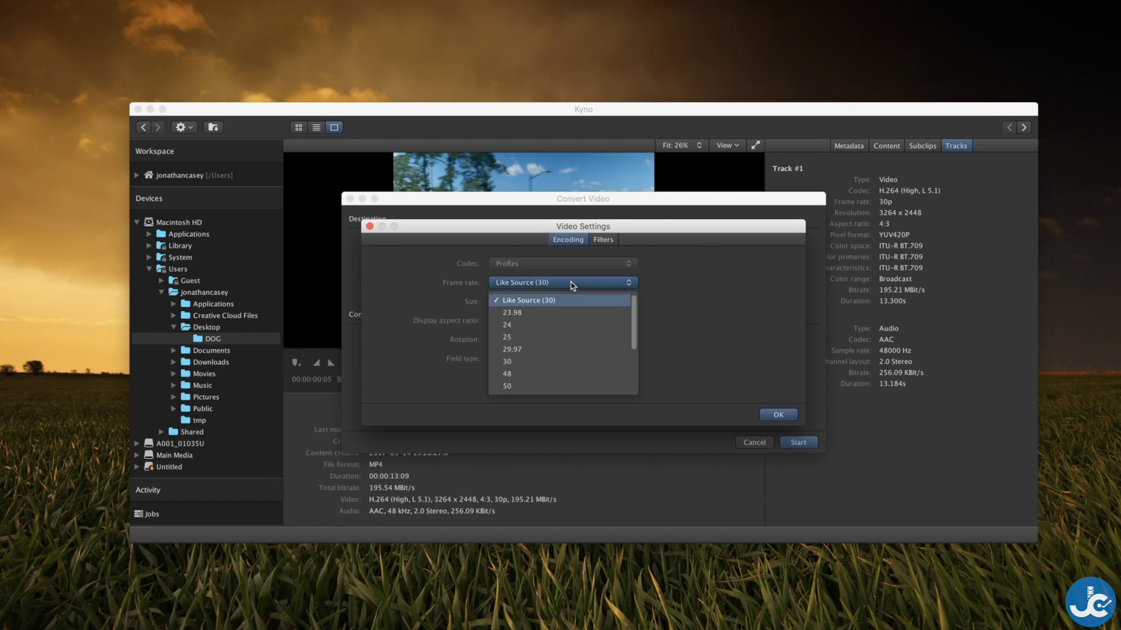
left_click(708, 311)
left_click(528, 303)
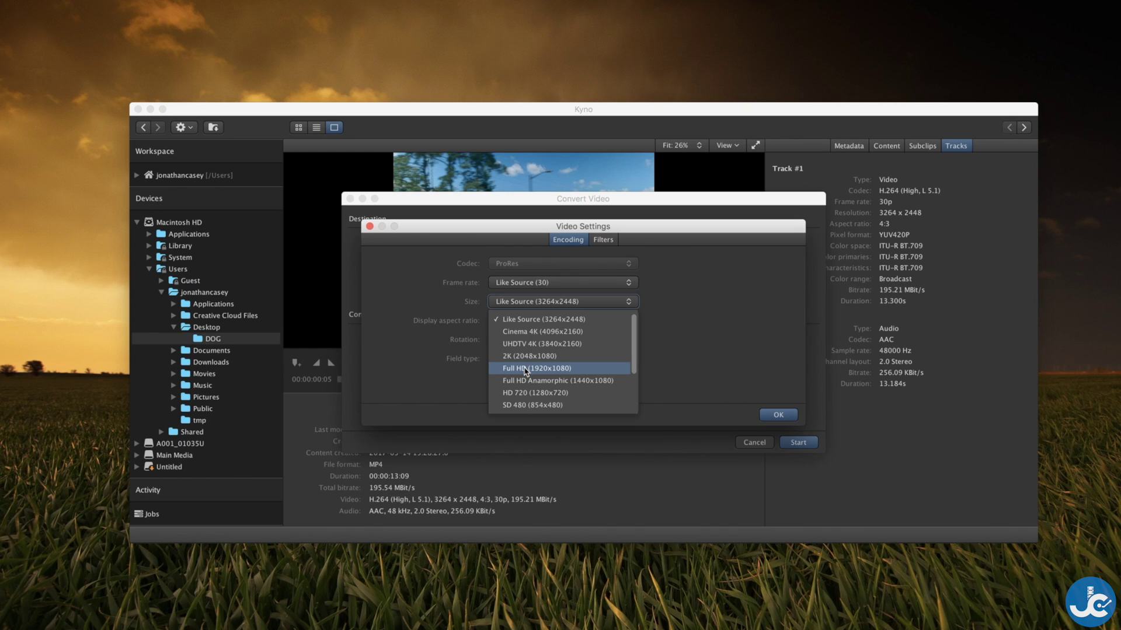
left_click(552, 382)
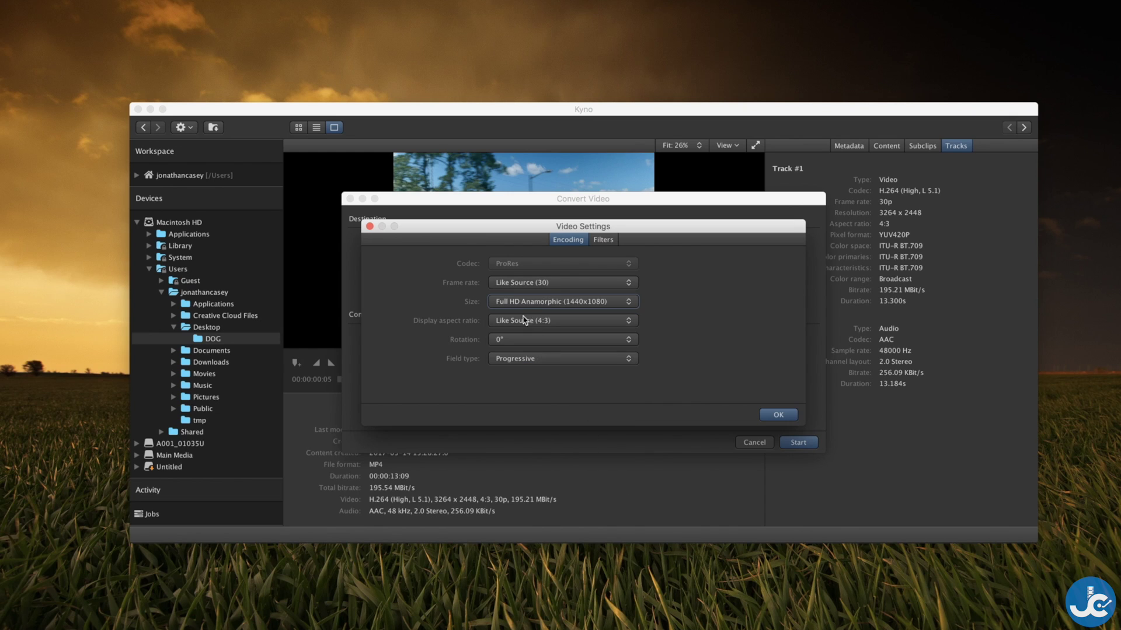
left_click(560, 323)
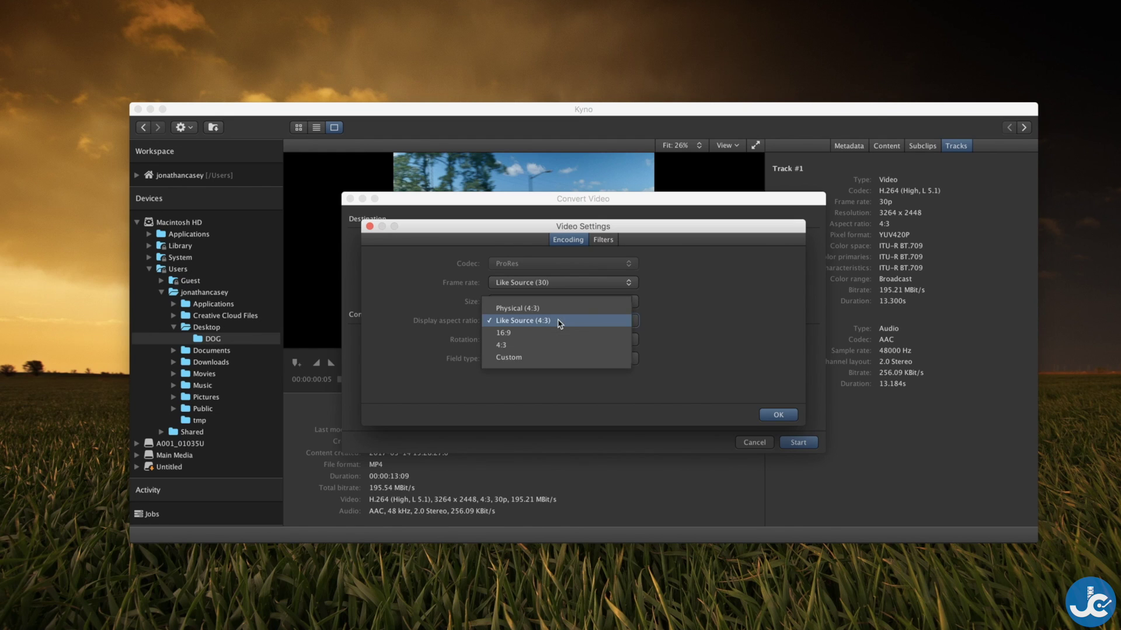
left_click(526, 356)
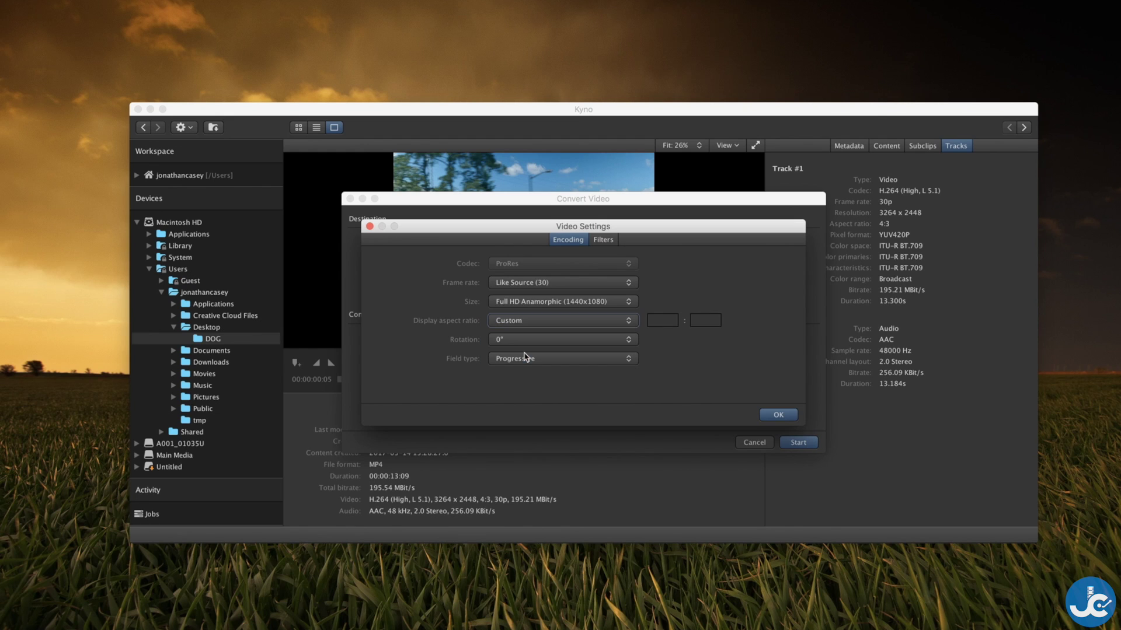
left_click(668, 320)
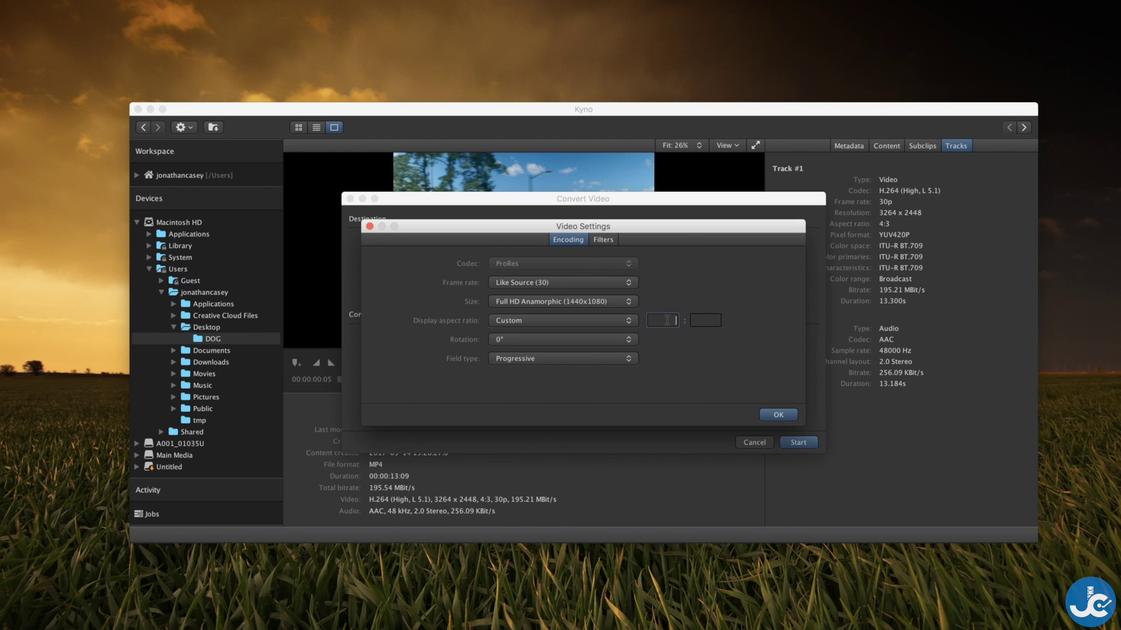
type("21")
left_click(711, 319)
left_click(778, 414)
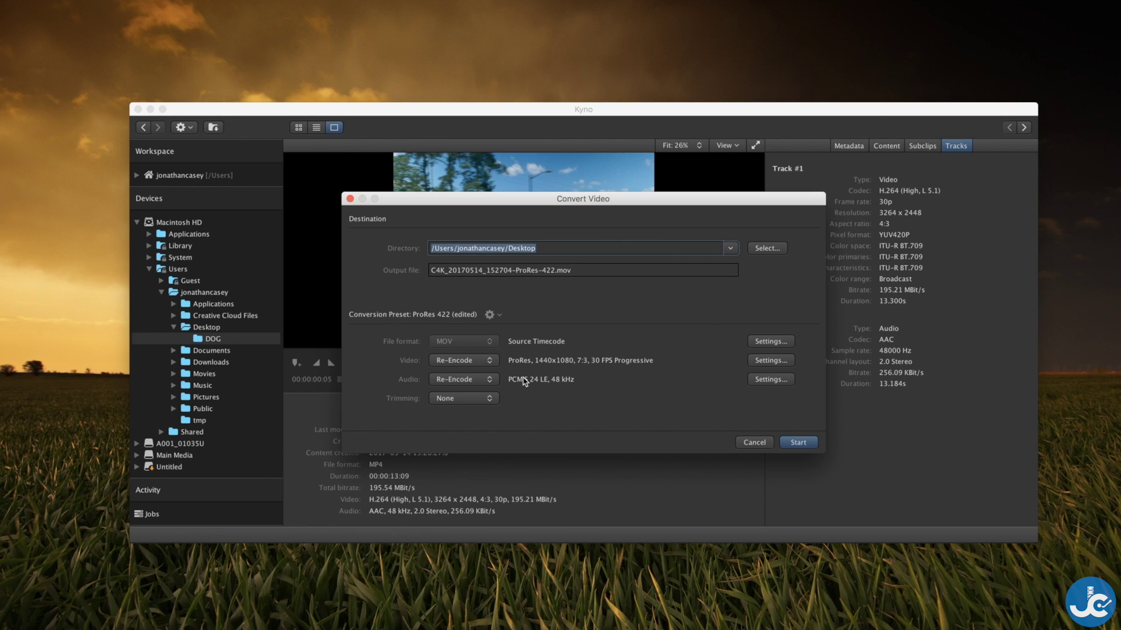
- Keep the whole clip untrimmed and start the ProRes 422 conversion
left_click(460, 399)
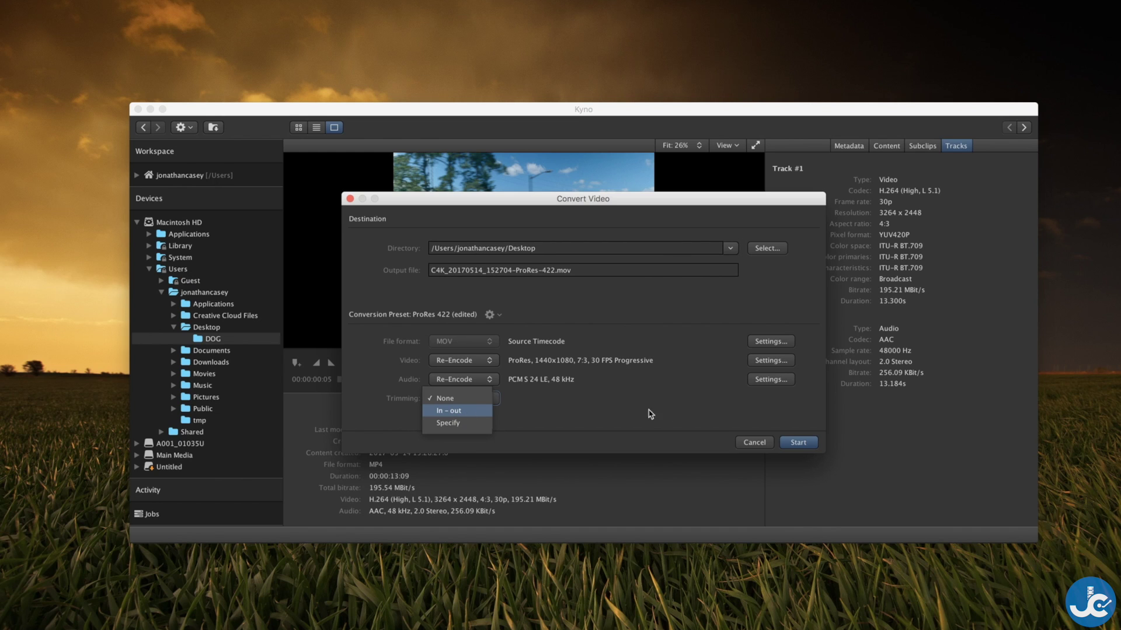
left_click(615, 405)
left_click(809, 445)
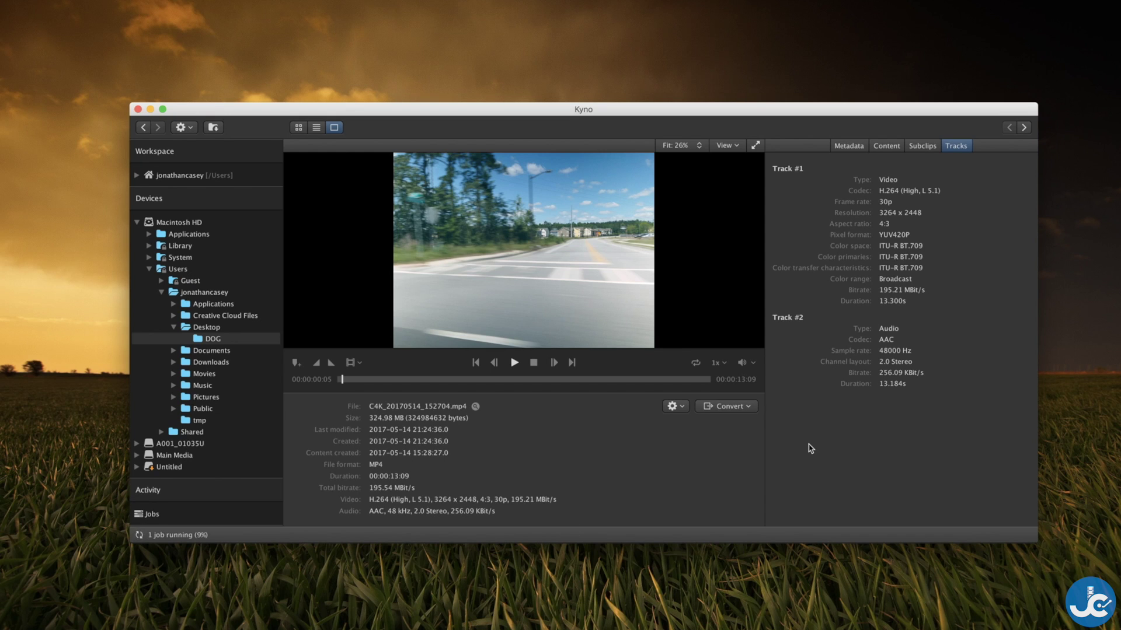
- Check the job's progress, then open C4K_20170514_152704-ProRes-422.mov from the Desktop
left_click(183, 535)
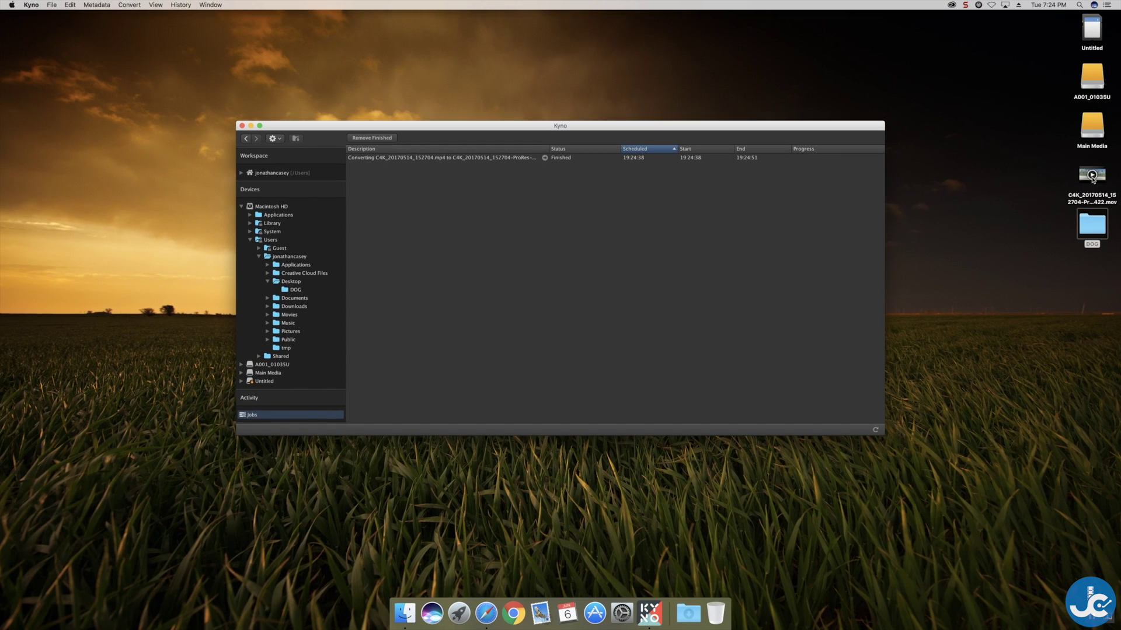
left_click(1100, 180)
double_click(1101, 181)
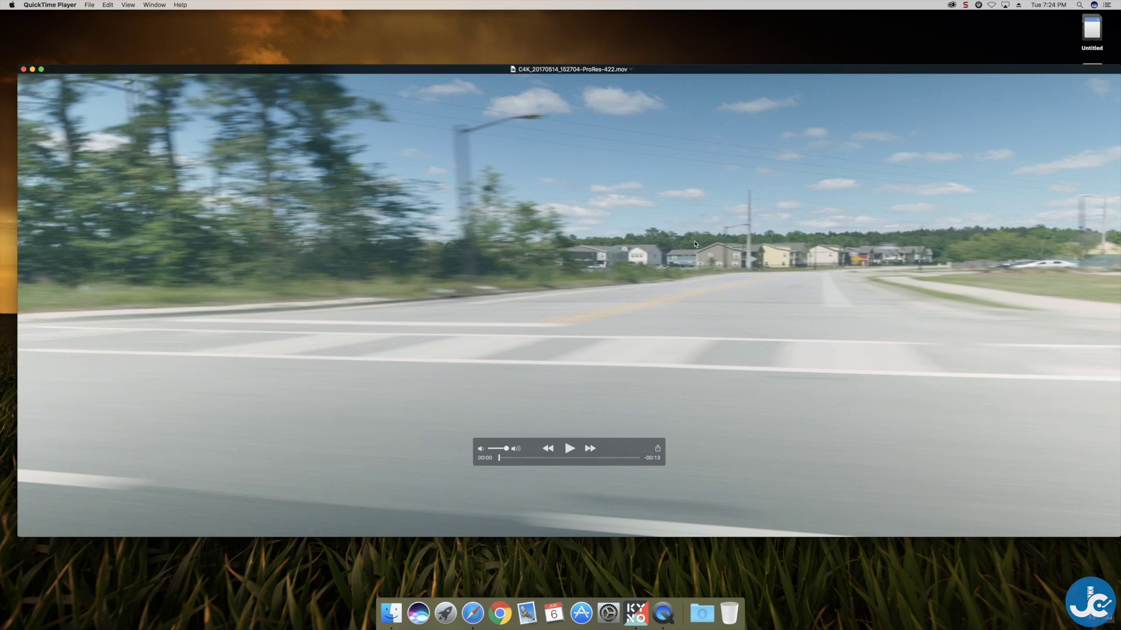
- Play the converted clip to about 00:04, pause, and step forward a few frames
left_click(568, 448)
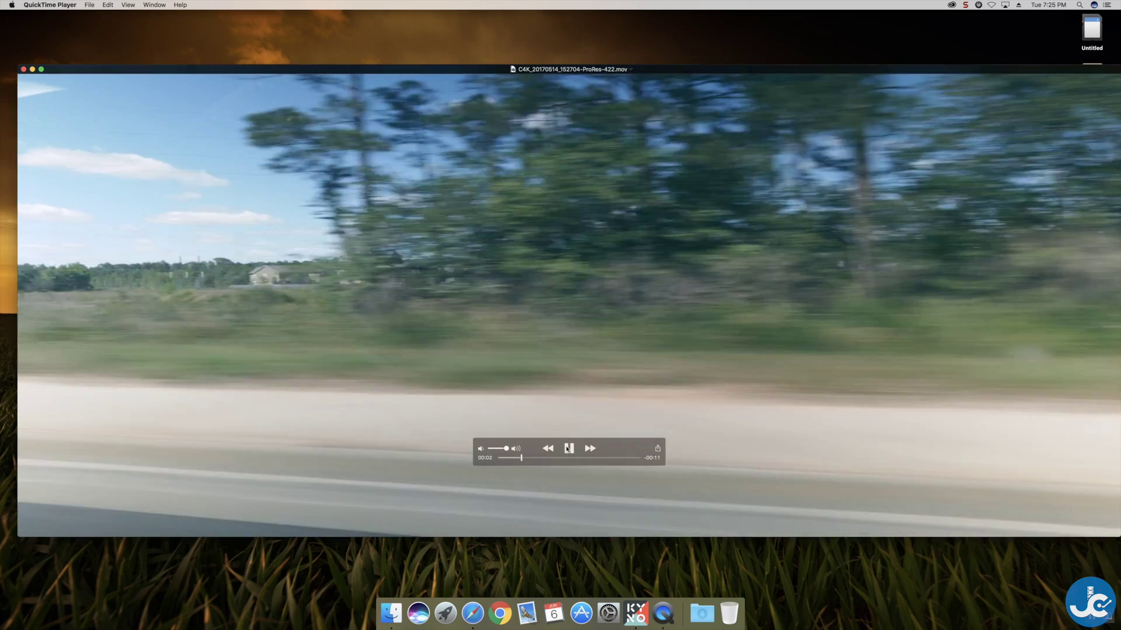
left_click(567, 449)
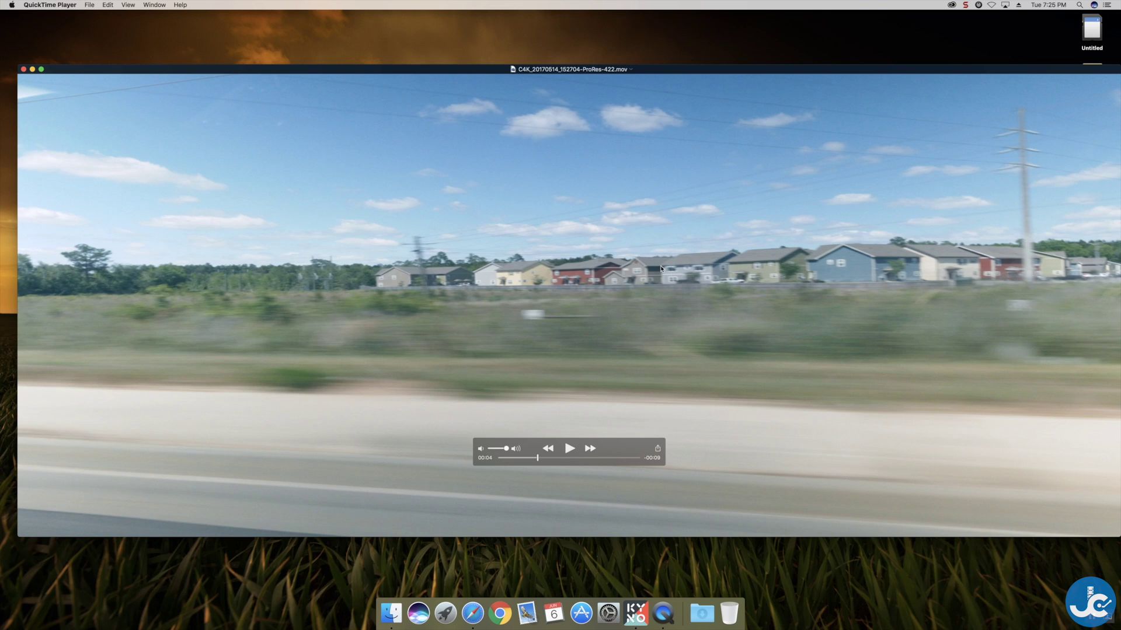
key("Right")
key("Right")
key("Right")
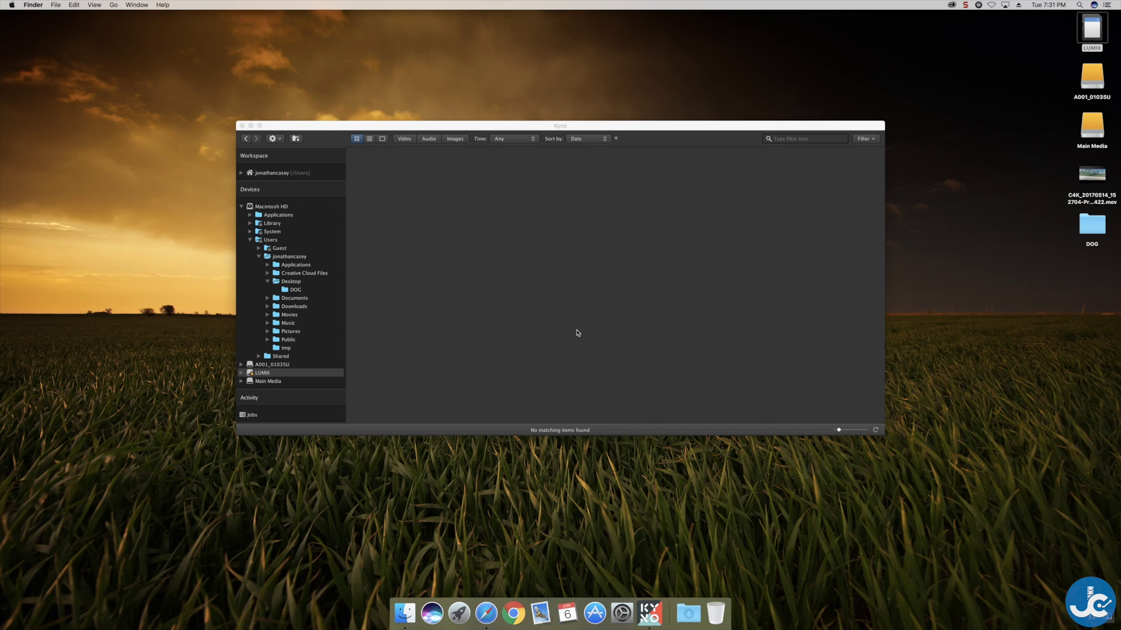
- Try opening LUMIX/DCIM/100_PANA/P1000001.MOV from Finder, dismiss QuickTime's error, and close Finder
left_click(411, 611)
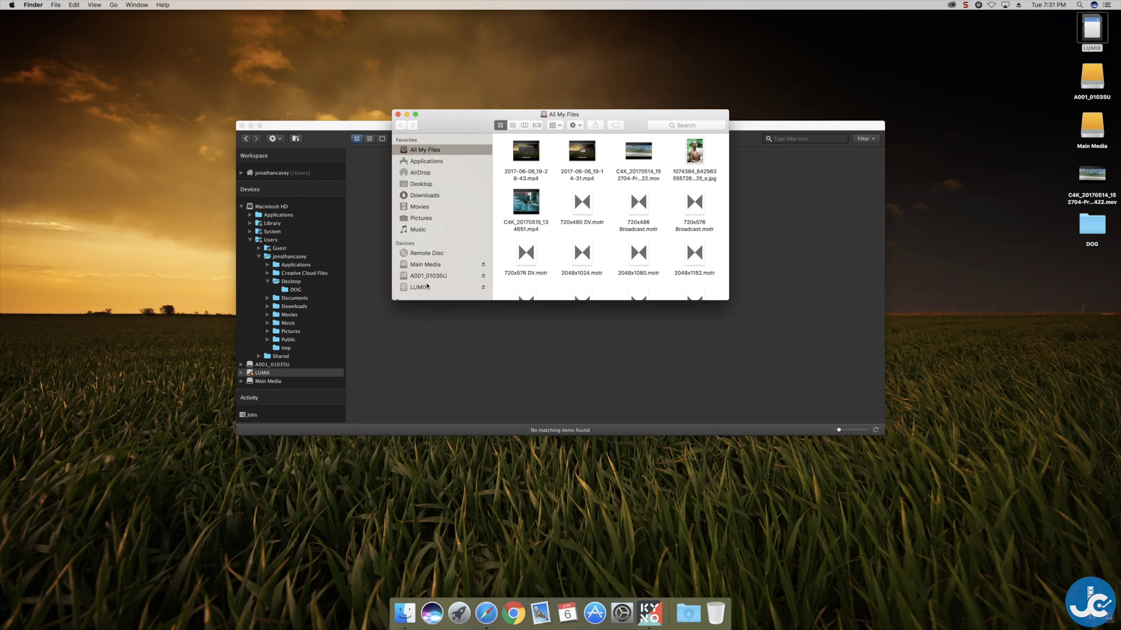
left_click(419, 288)
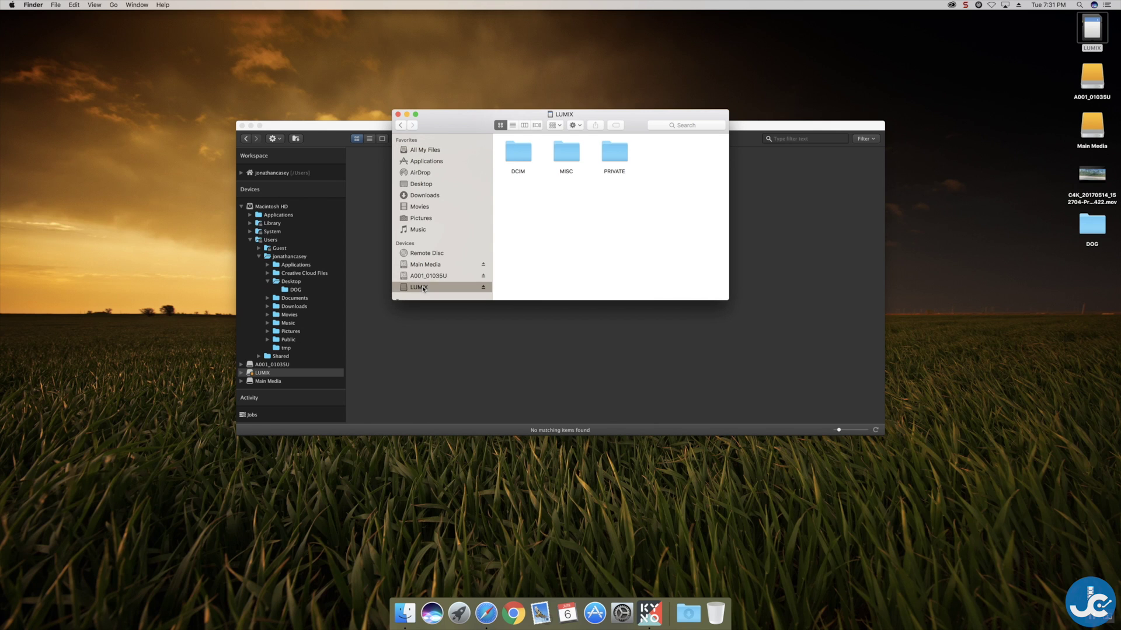
double_click(516, 153)
double_click(518, 153)
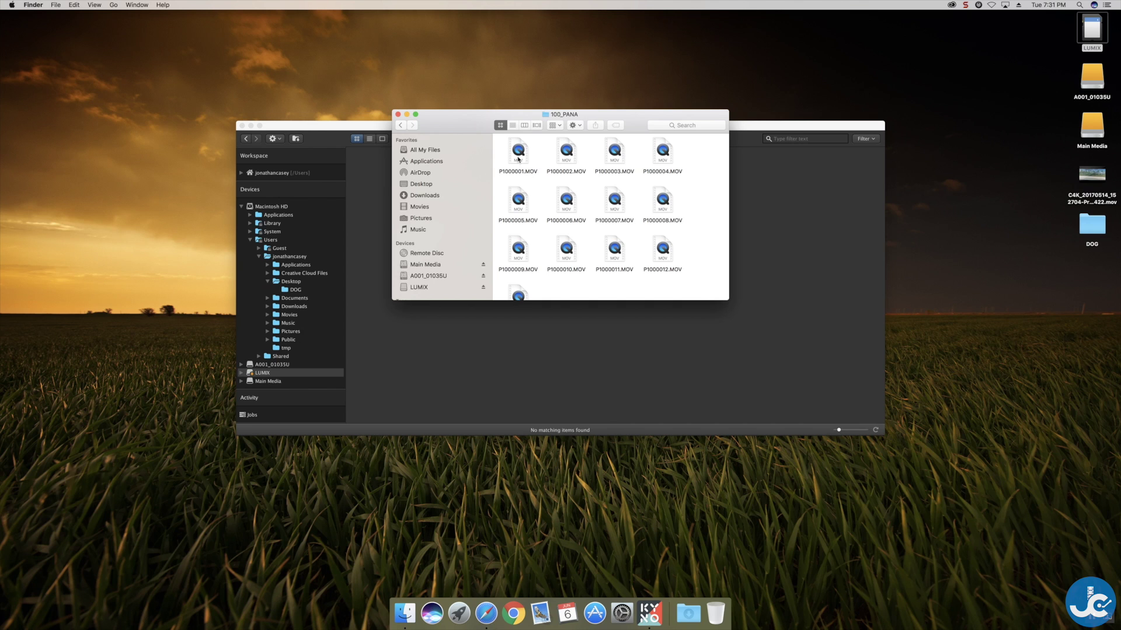
double_click(518, 154)
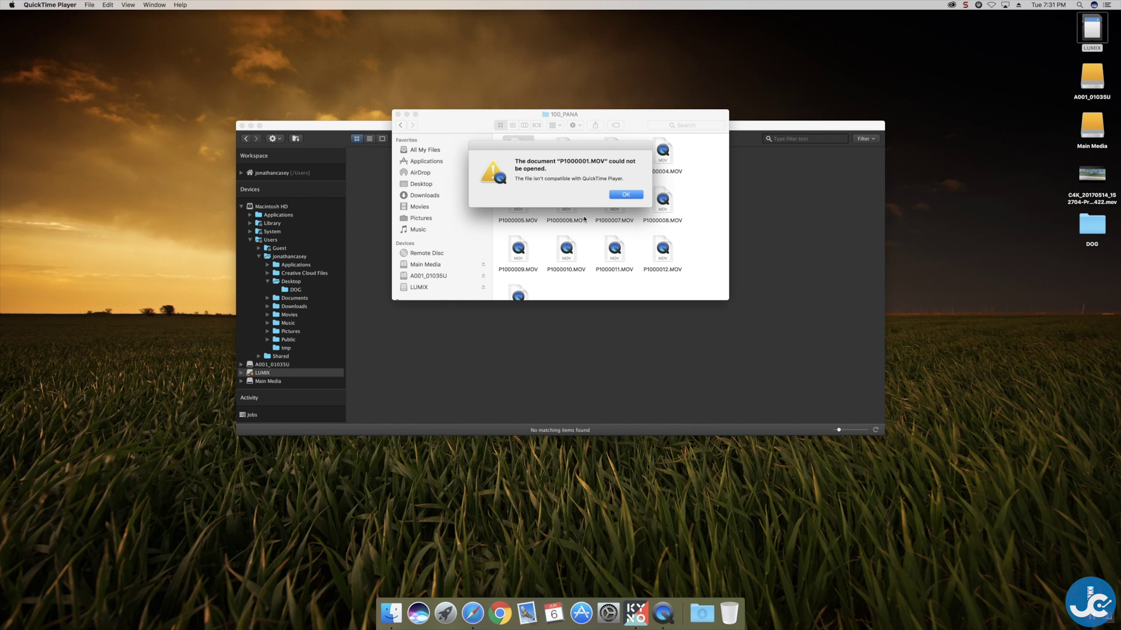
left_click(626, 195)
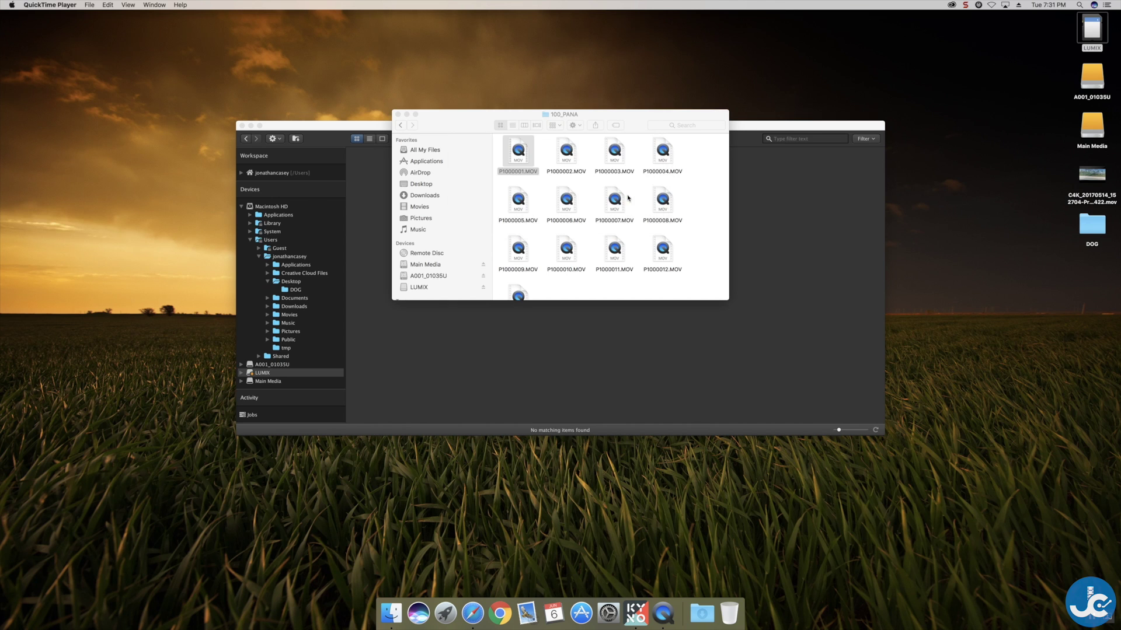
left_click(397, 114)
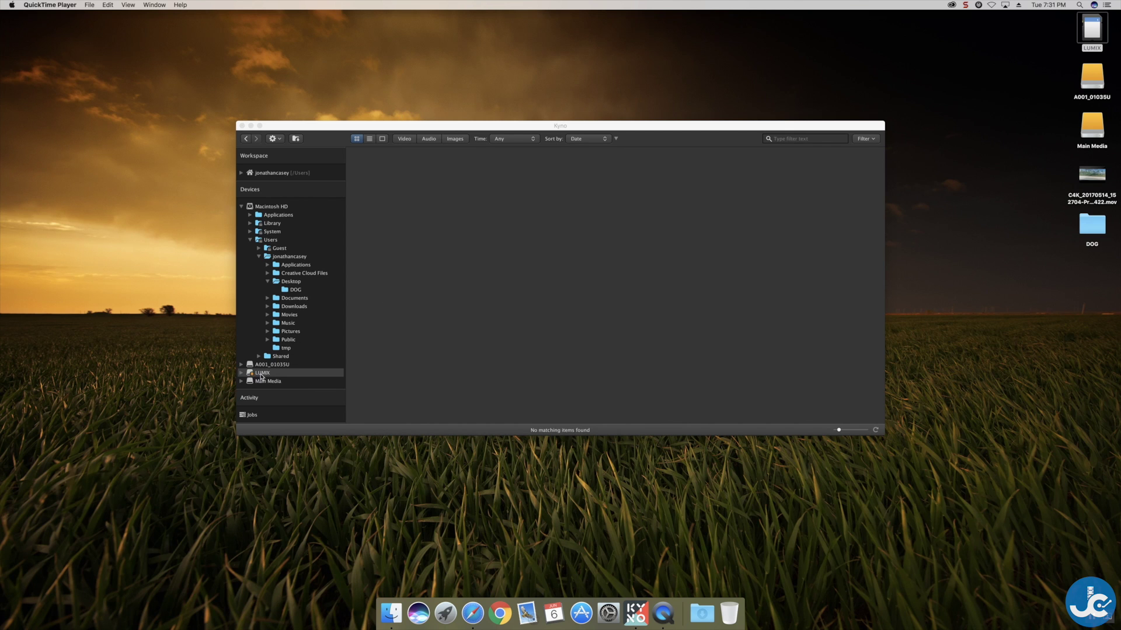
- Expand the LUMIX card in Kyno and open DCIM to list its 13 MOV clips
double_click(261, 374)
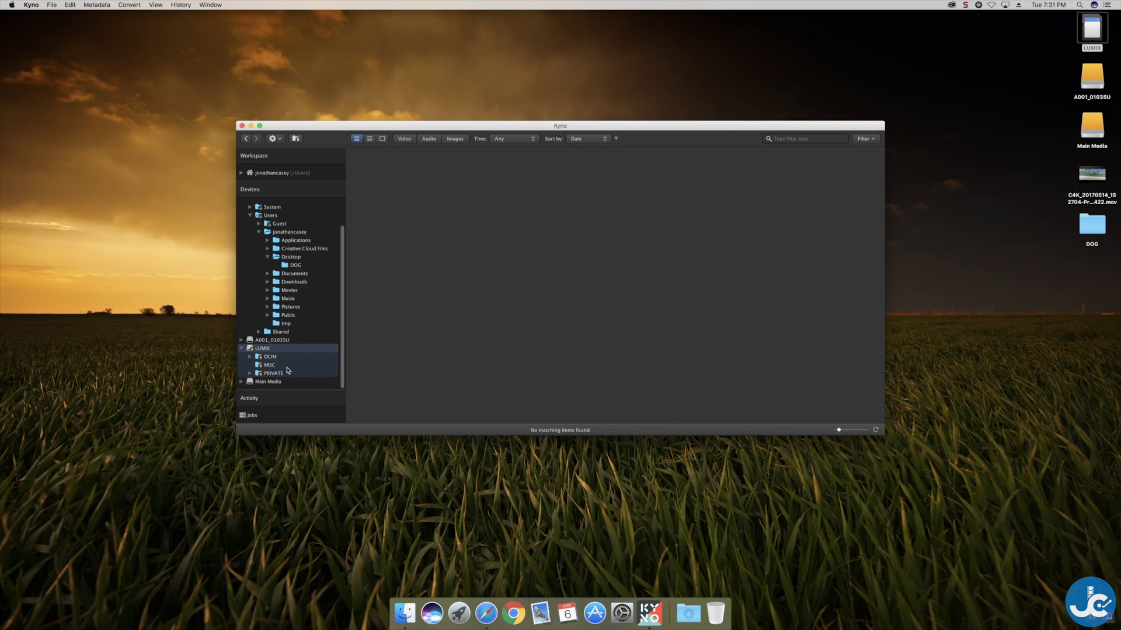
double_click(271, 358)
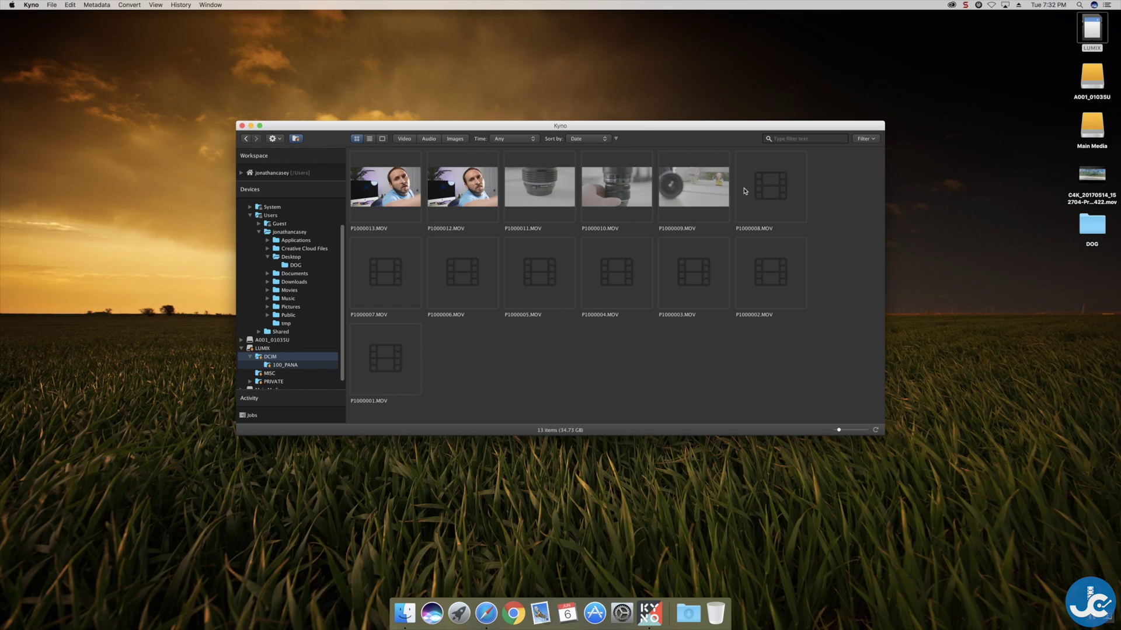
- Open P1000009.MOV and show its tracks: H.264 4:2:2, 3840 x 2160, 24p with PCM audio
double_click(694, 199)
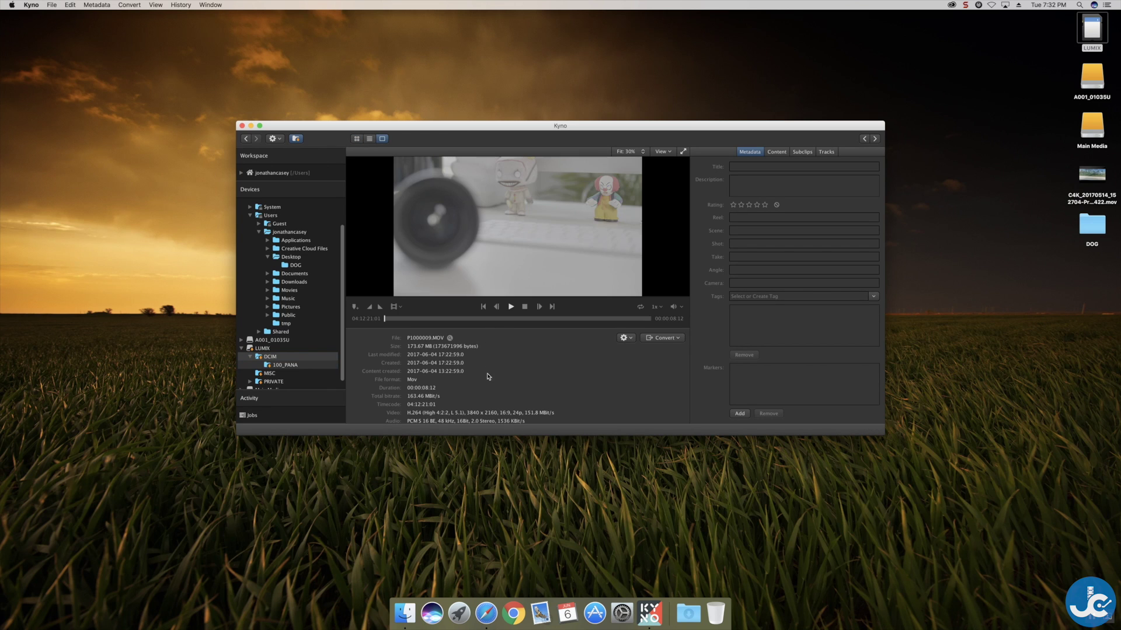
left_click(831, 154)
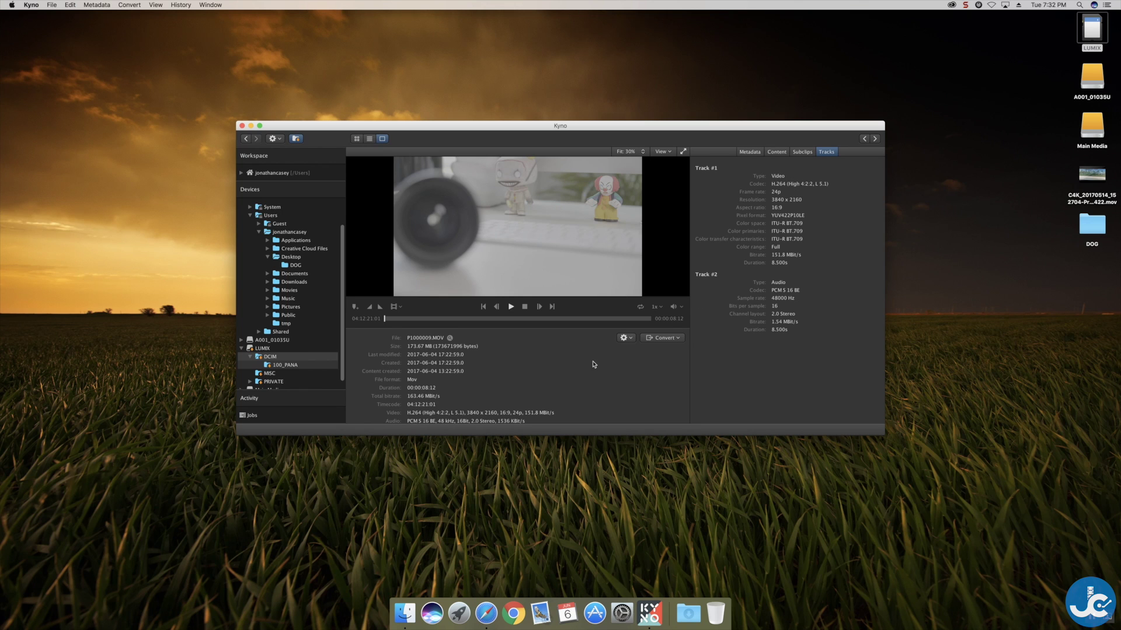
- Convert P1000009.MOV to ProRes 422 HQ on the Desktop as 'GH5 Test'
left_click(672, 338)
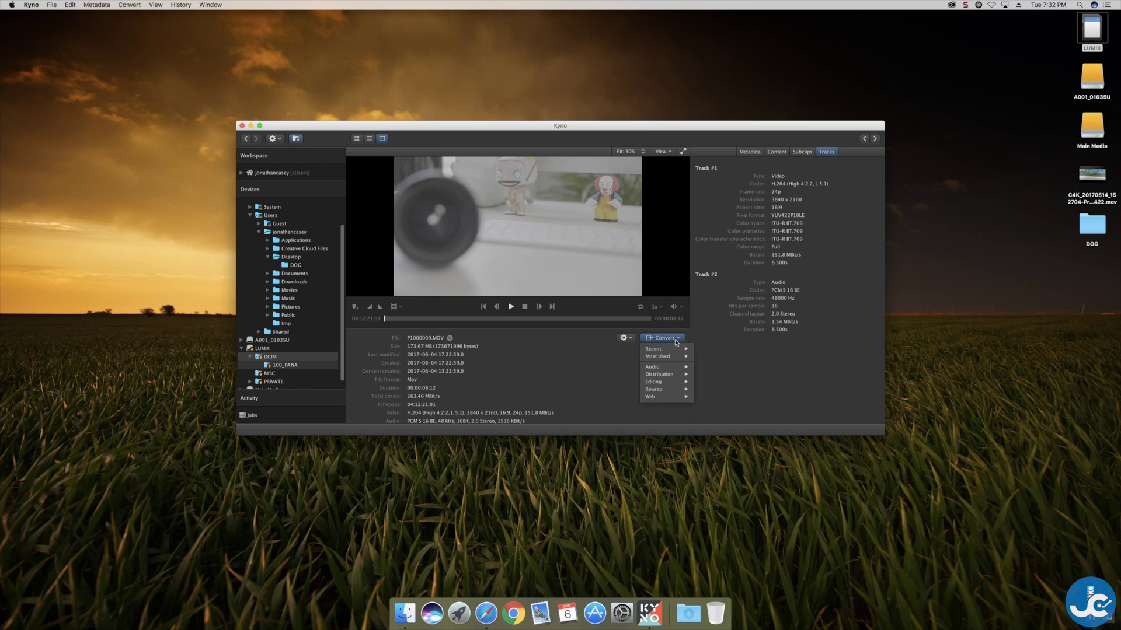
mouse_move(670, 386)
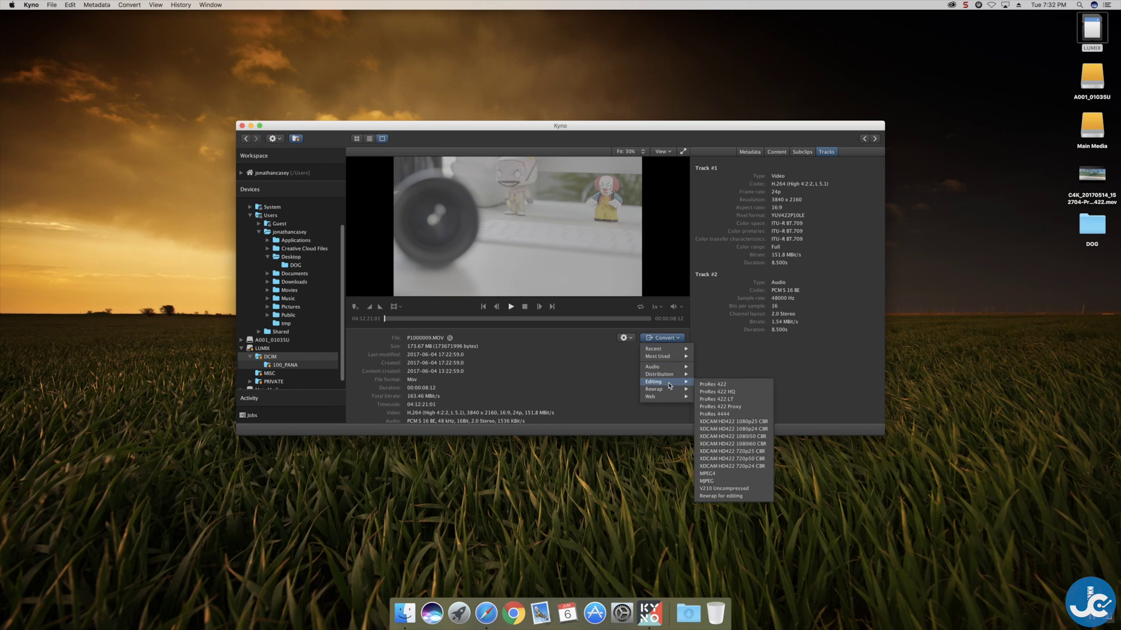
left_click(712, 393)
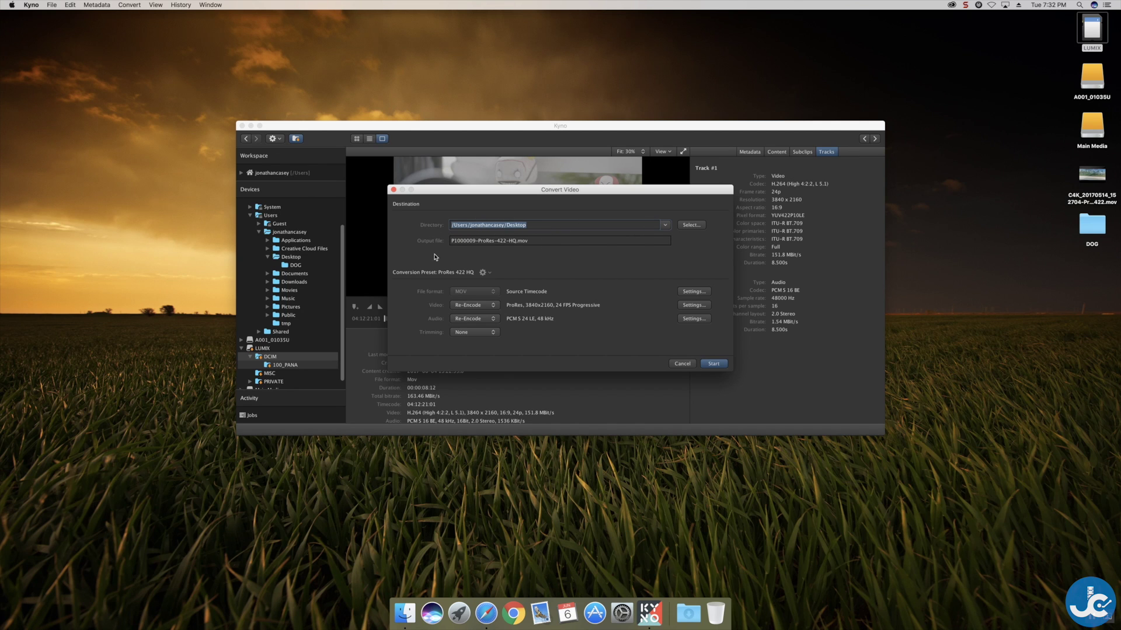
left_click_drag(517, 240, 450, 241)
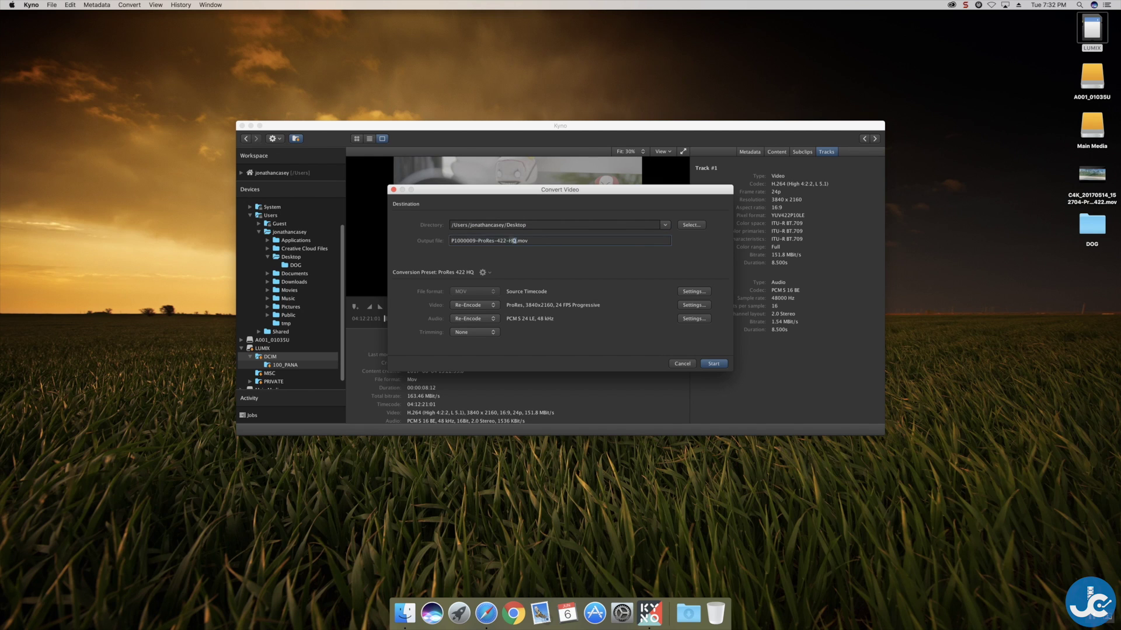
type("GH5 Test")
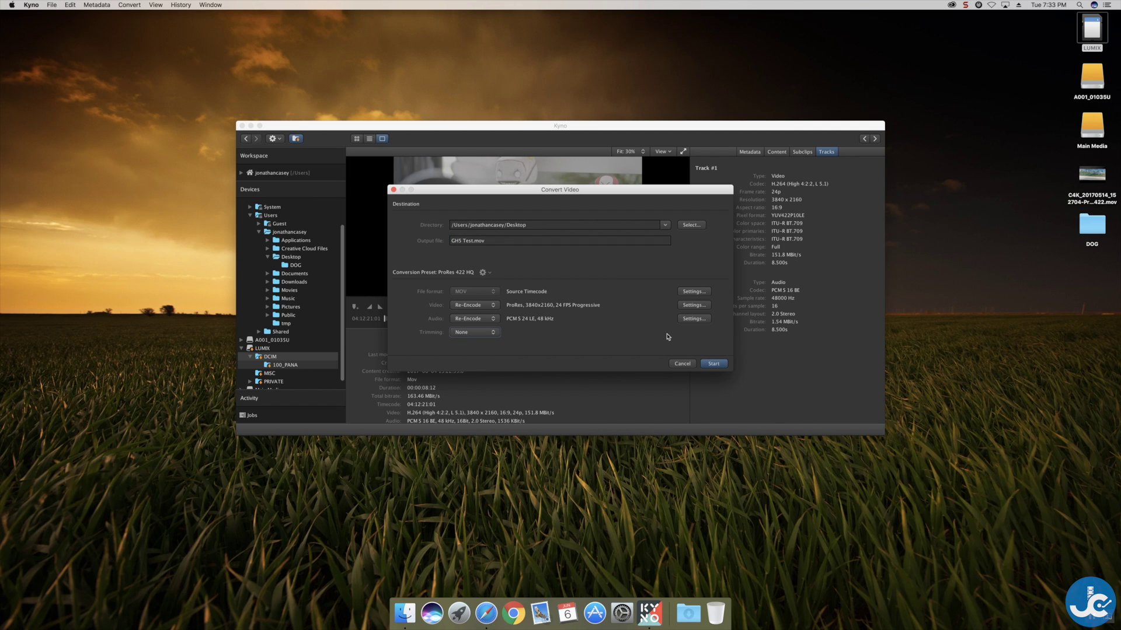
left_click(714, 363)
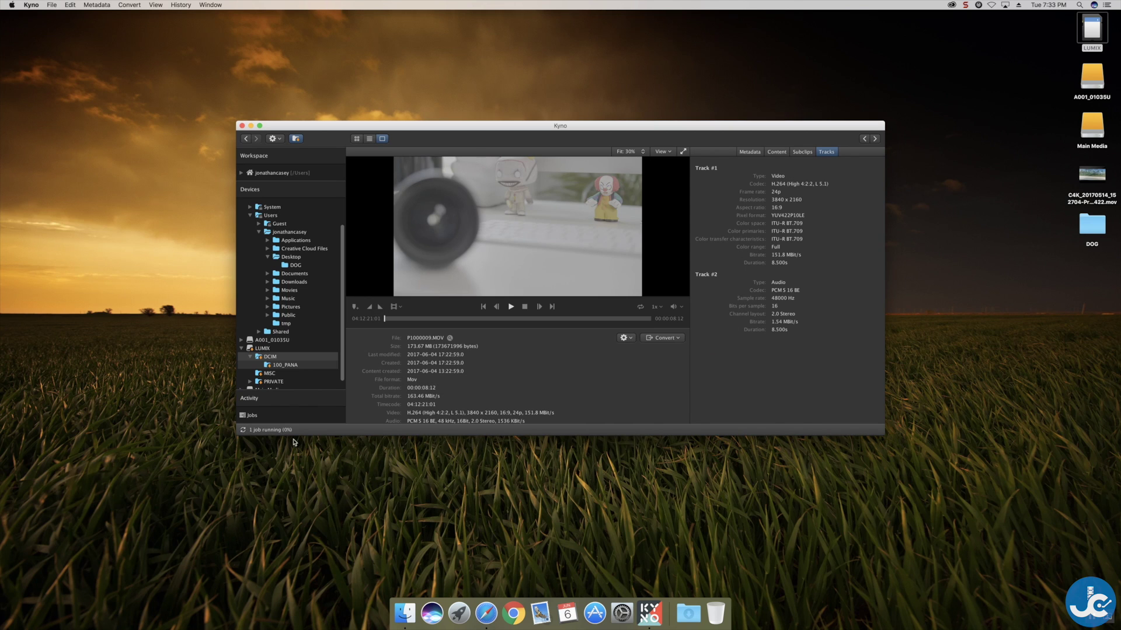
- Watch the Jobs list until the GH5 Test.mov conversion finishes, then open the file
left_click(284, 432)
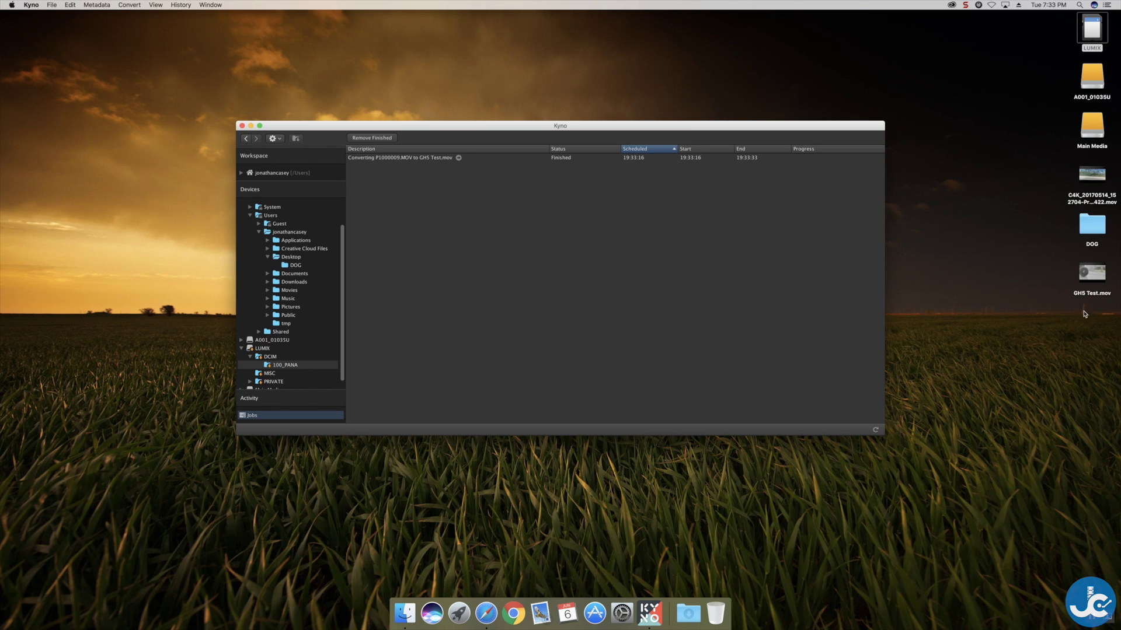
double_click(1100, 286)
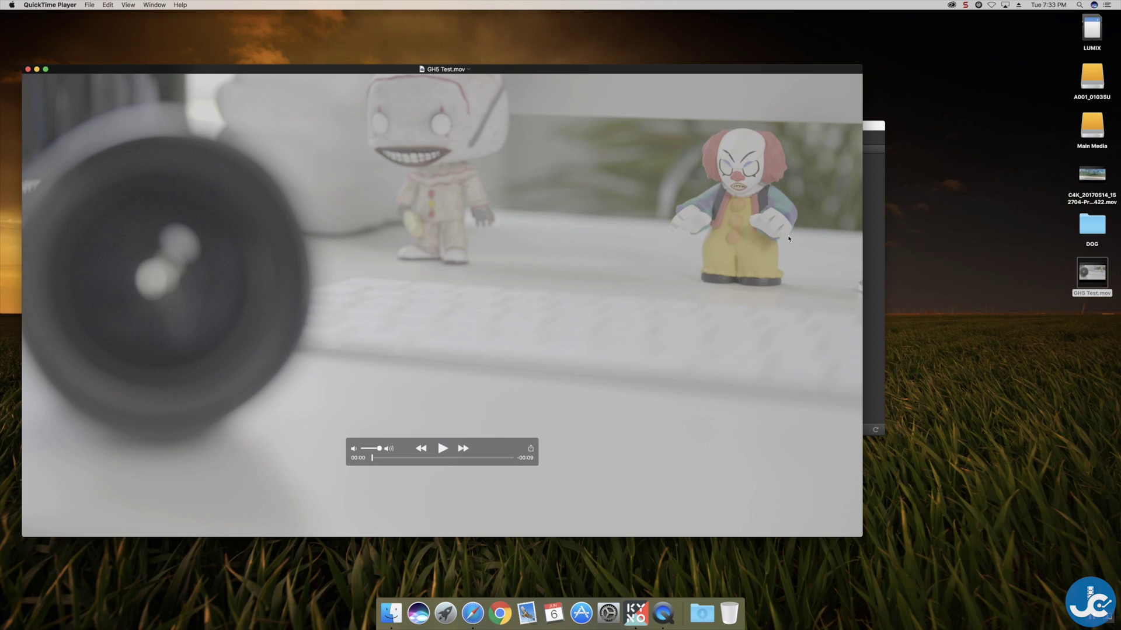
- Play the 9-second GH5 Test.mov clip in QuickTime Player
left_click(443, 449)
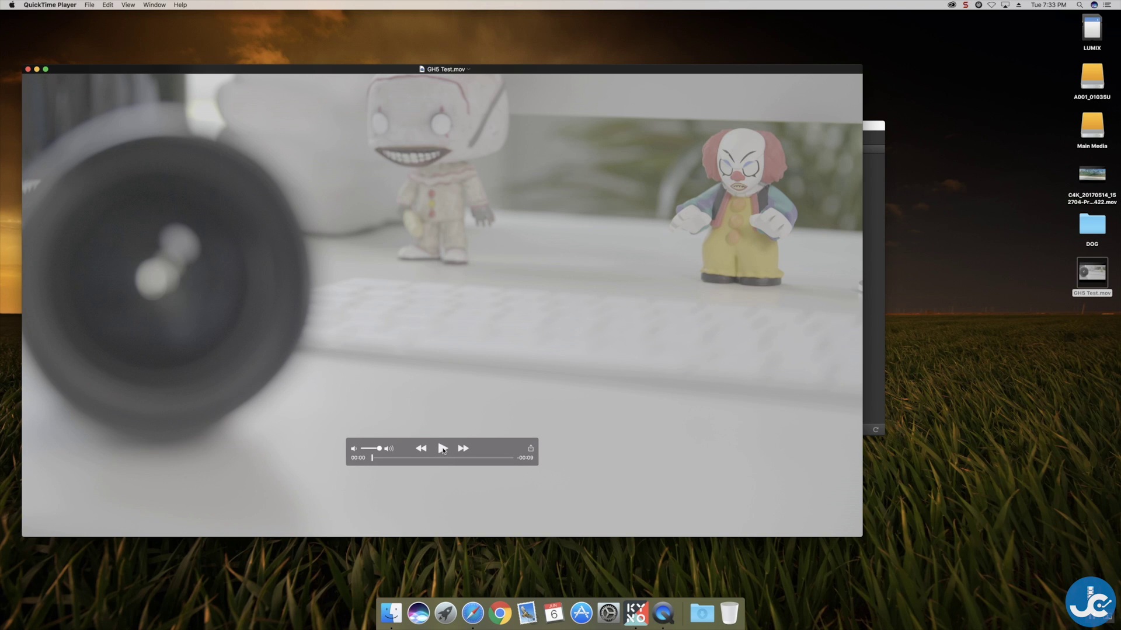